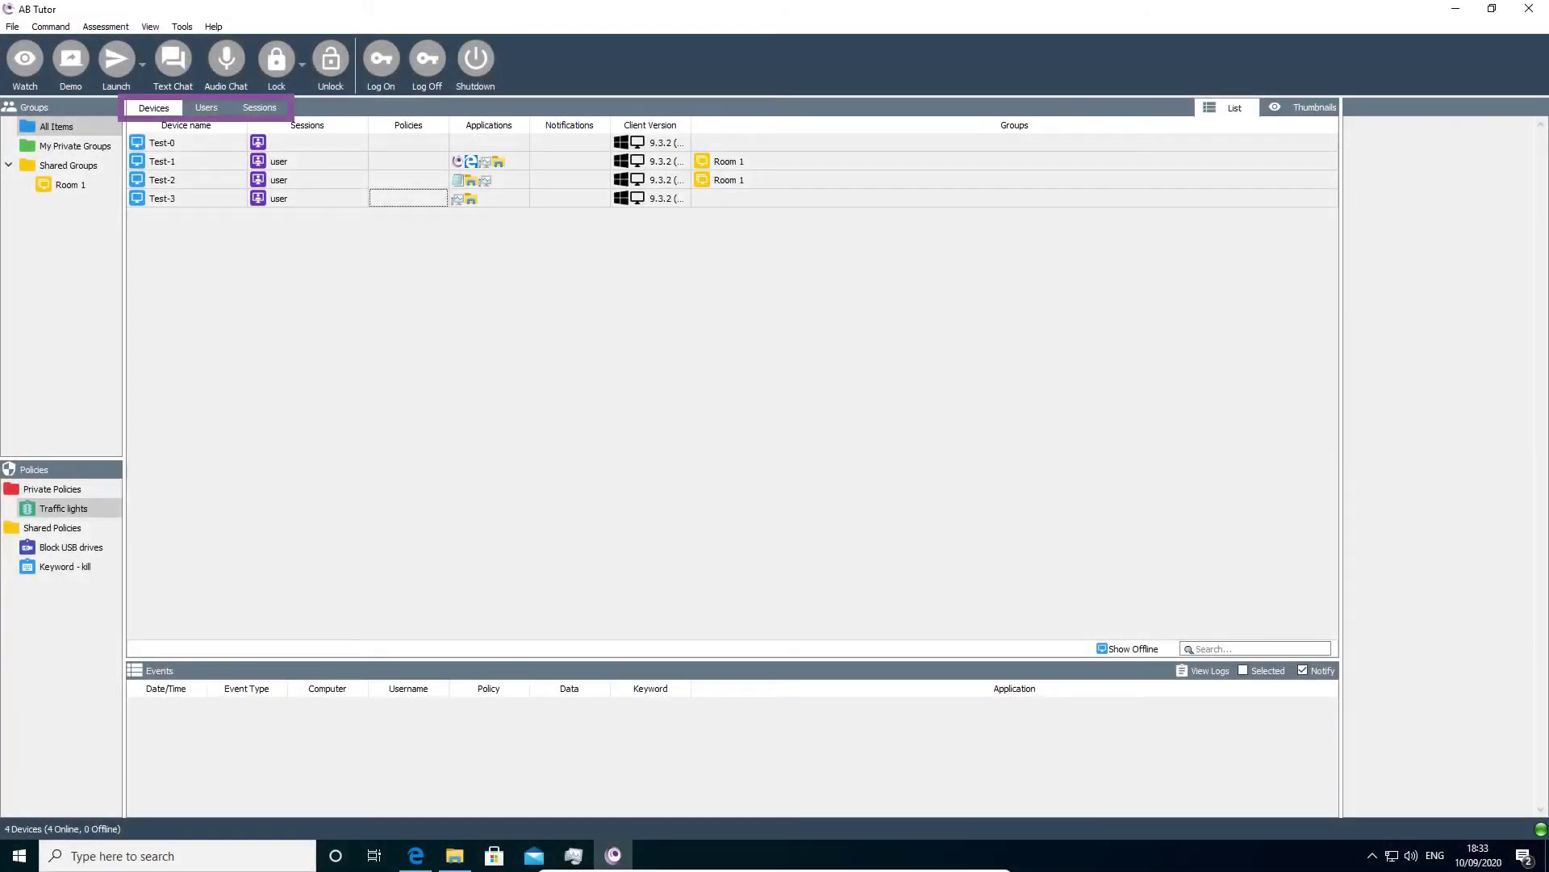
Step: Apply the Traffic lights policy to device Test-1, and to devices Test-2 and Test-3 together
{"action": "left_click_drag", "start_coordinate": [98, 510], "coordinate": [234, 163]}
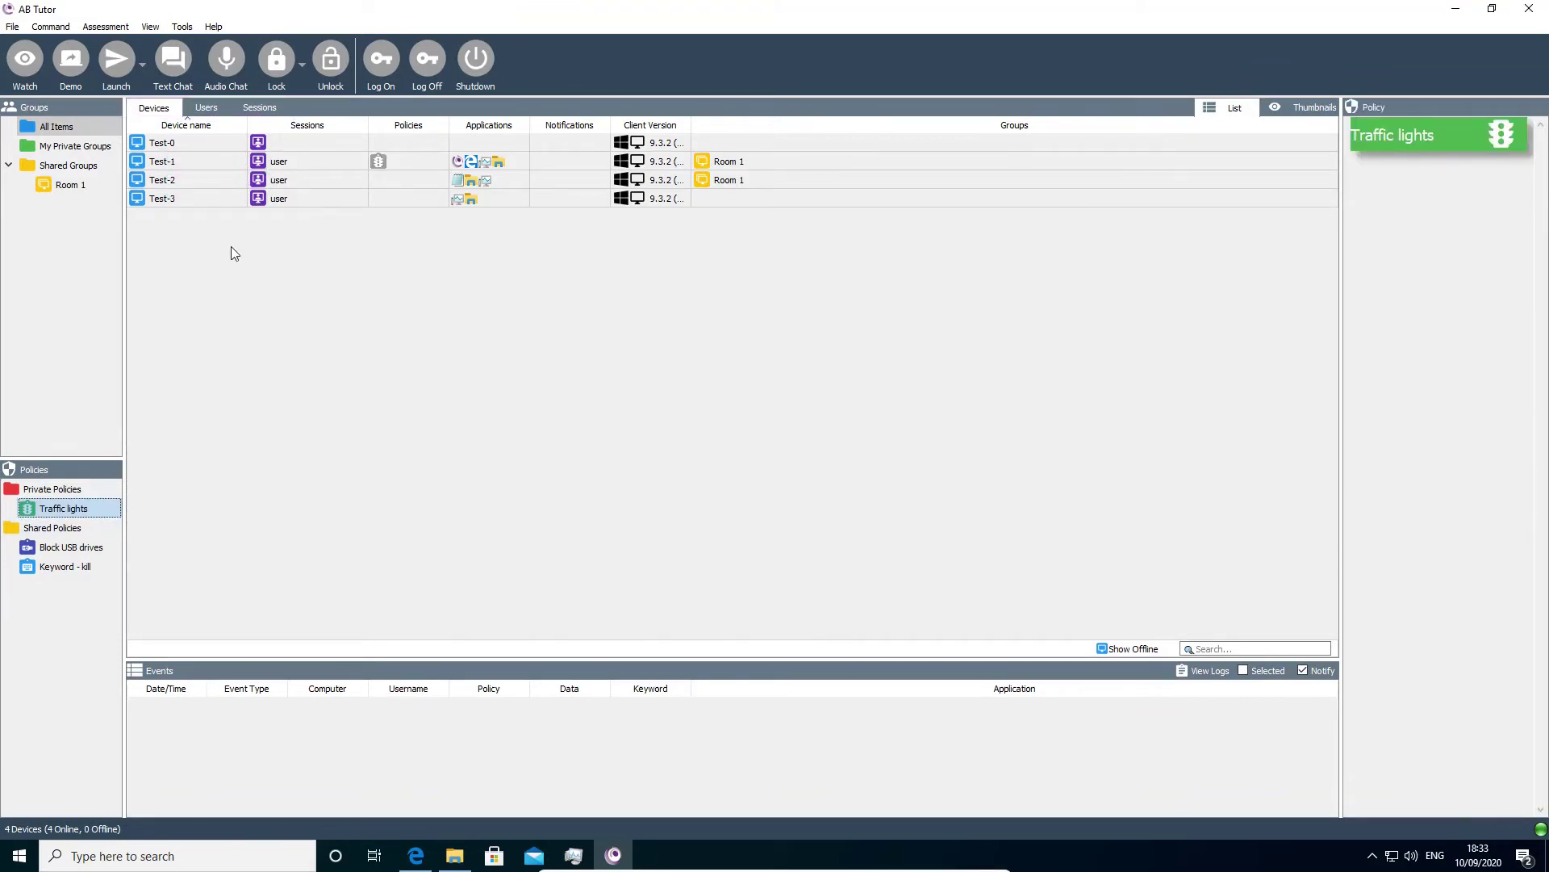
{"action": "left_click", "coordinate": [225, 180]}
{"action": "left_click", "coordinate": [221, 197], "text": "shift"}
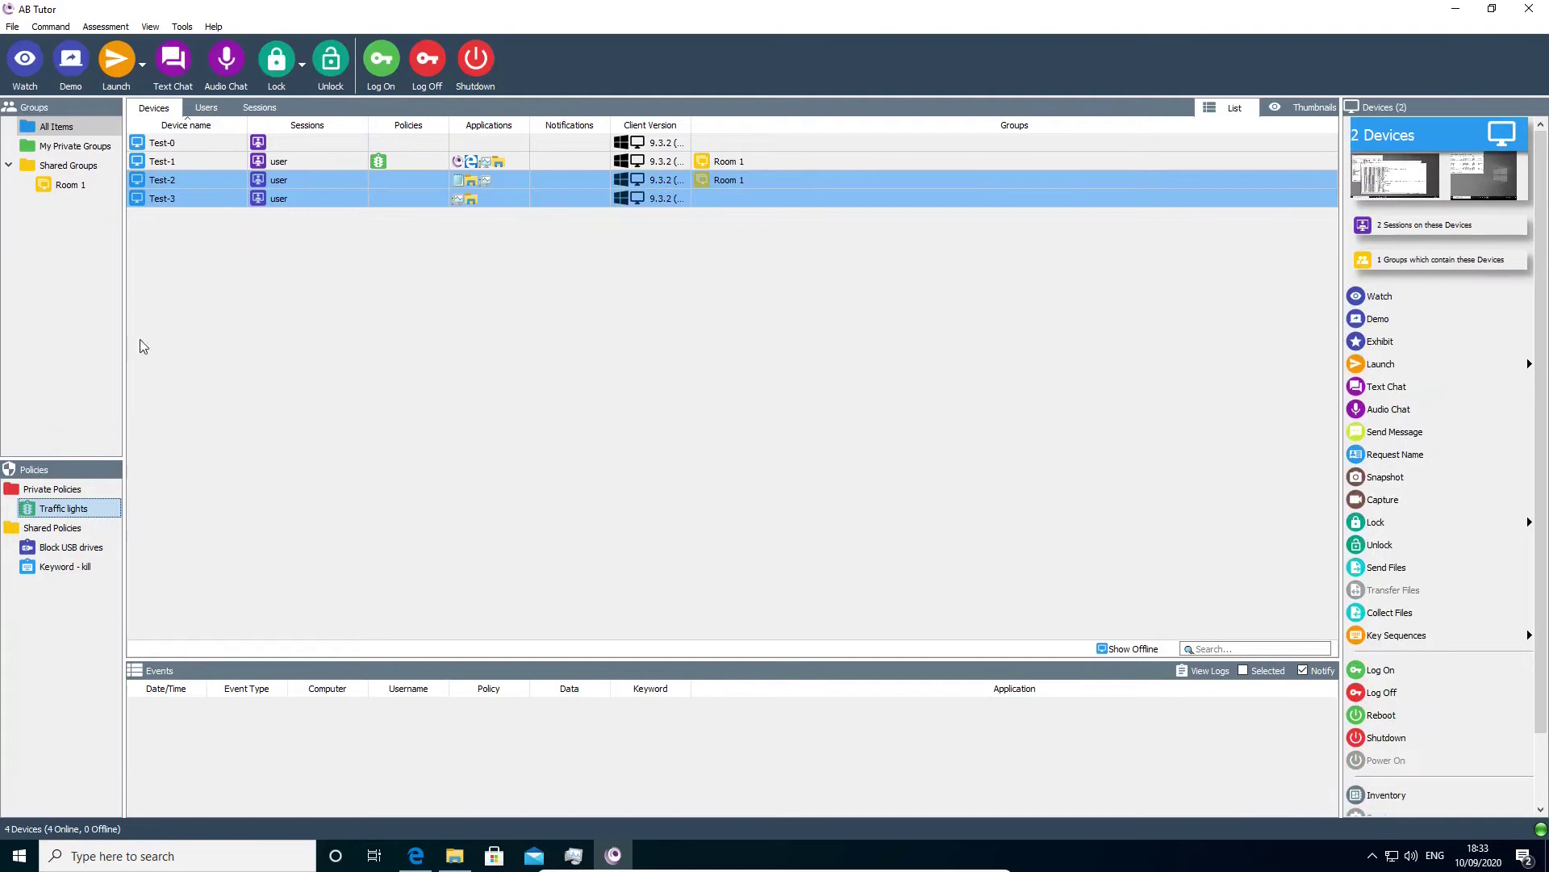
{"action": "left_click_drag", "start_coordinate": [65, 508], "coordinate": [207, 203]}
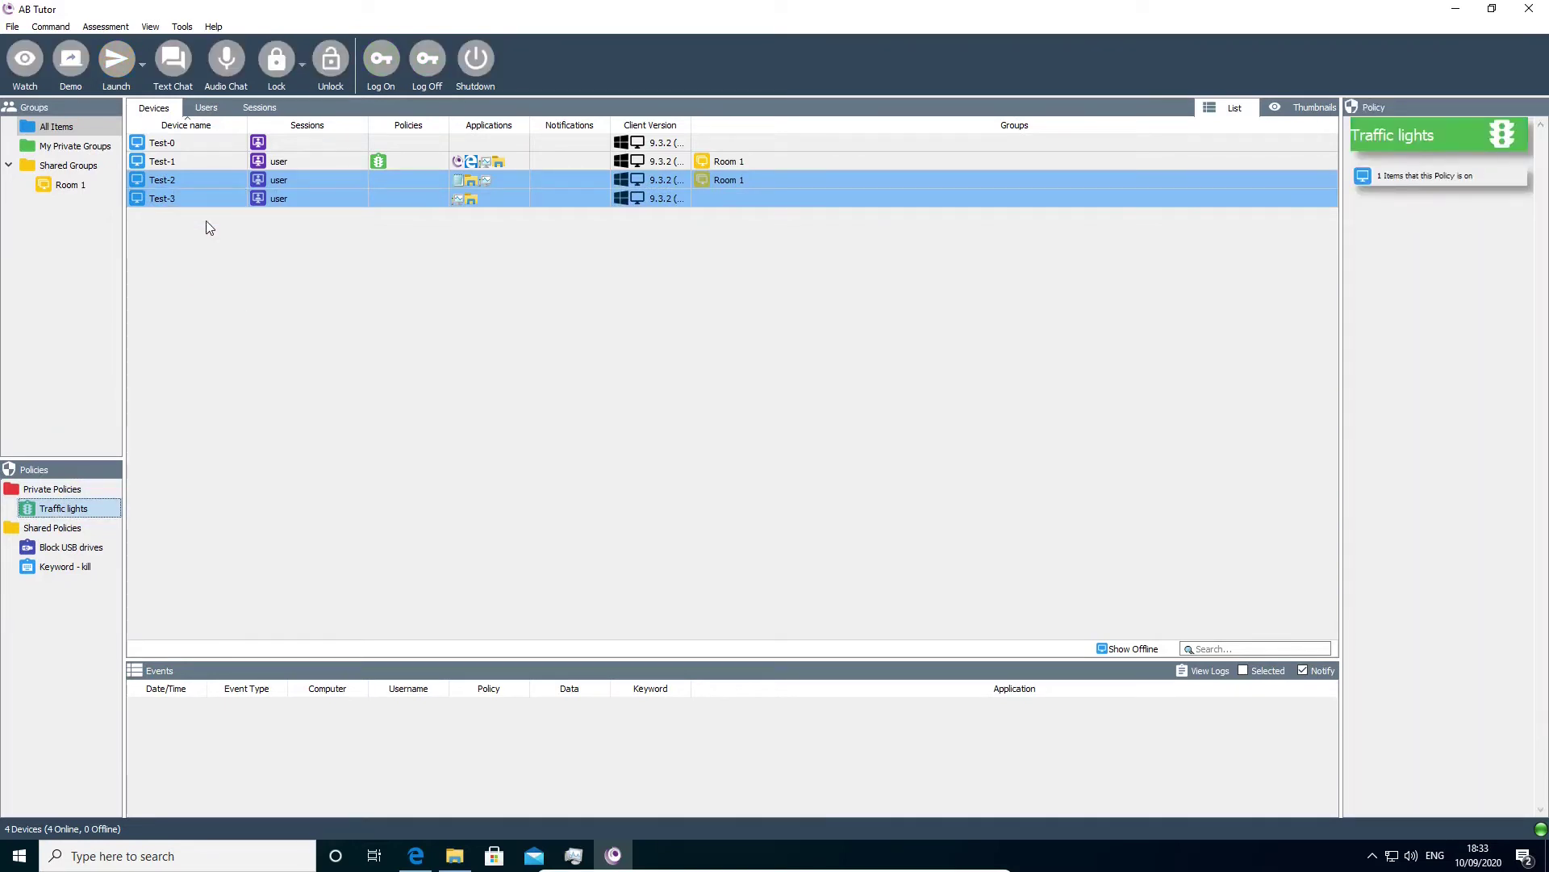
Step: Include offline devices in the device list and apply the Block USB drives policy to Test-3
{"action": "left_click", "coordinate": [1134, 648]}
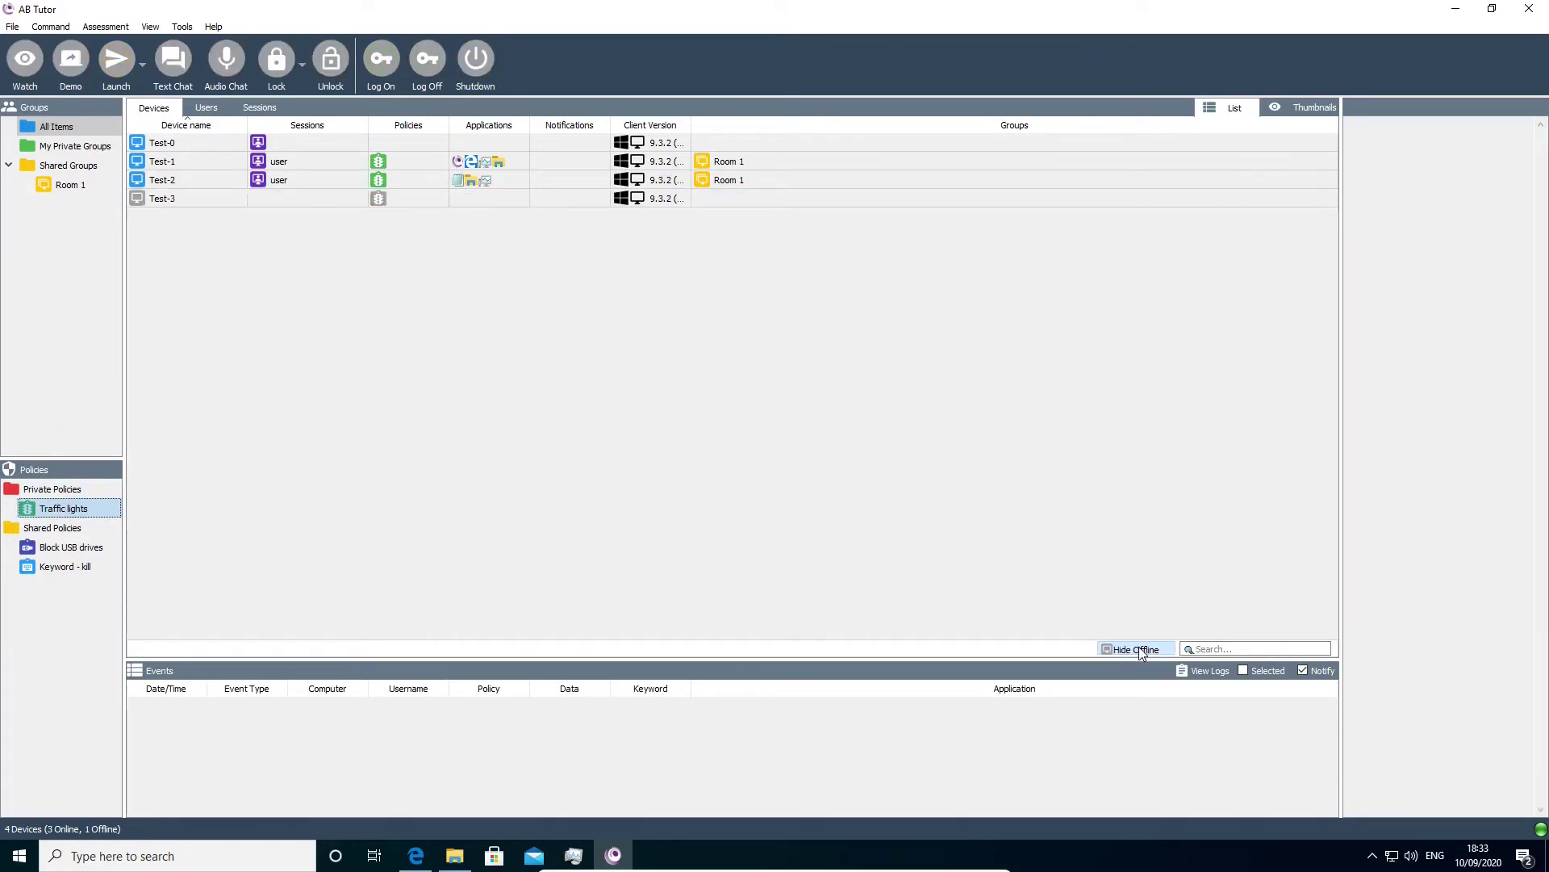
{"action": "left_click_drag", "start_coordinate": [71, 547], "coordinate": [220, 200]}
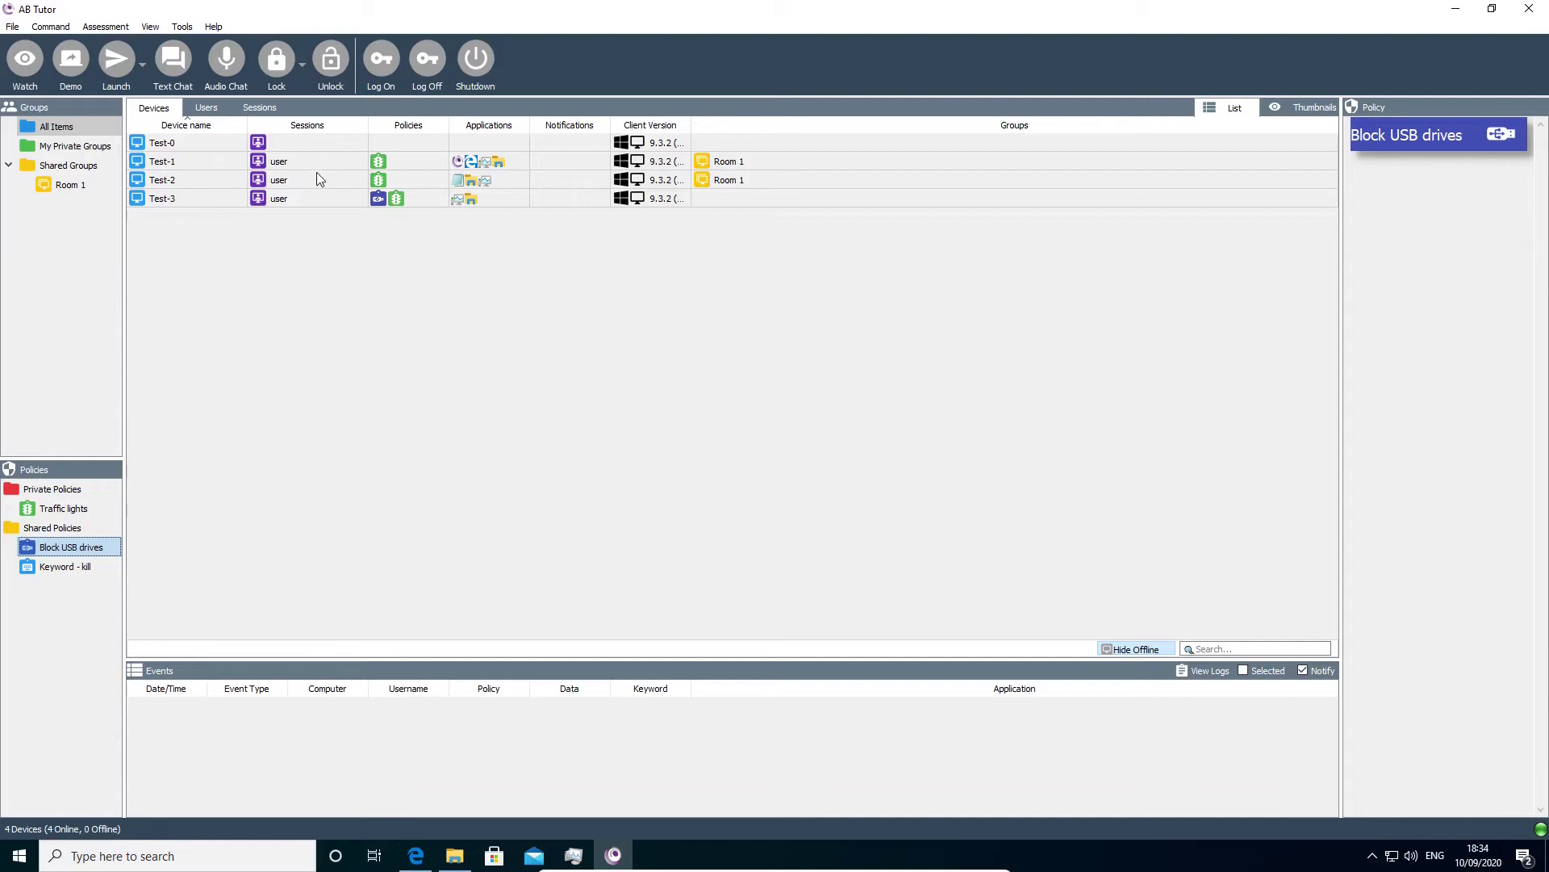
Step: Remove the Traffic lights policy from devices Test-1 and Test-2, and remove all policies from Test-3
{"action": "right_click", "coordinate": [380, 166]}
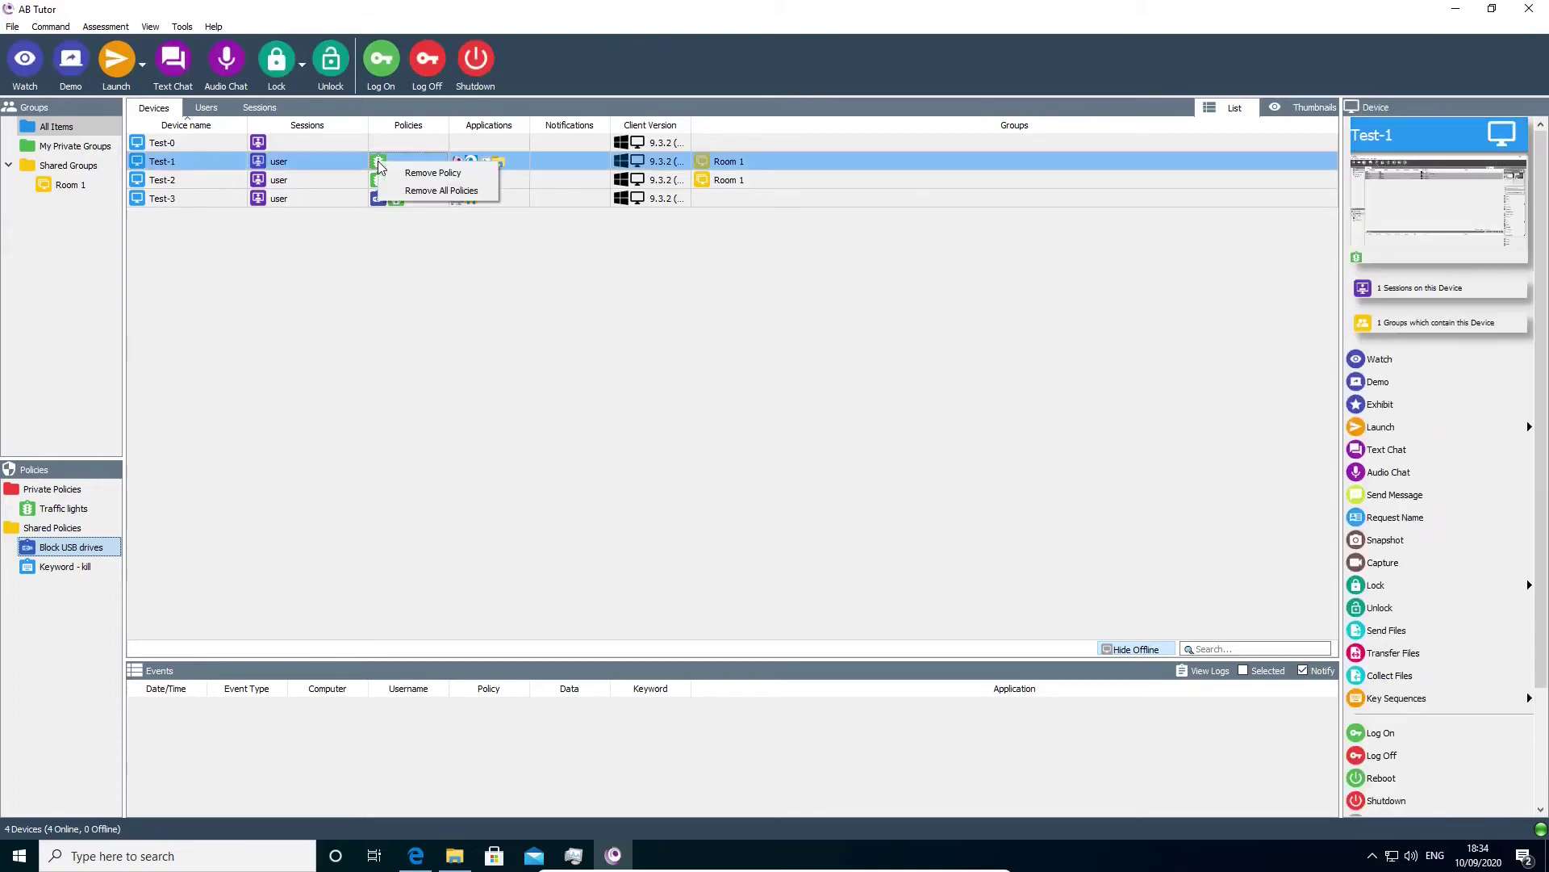
{"action": "left_click", "coordinate": [390, 172]}
{"action": "left_click", "coordinate": [391, 173]}
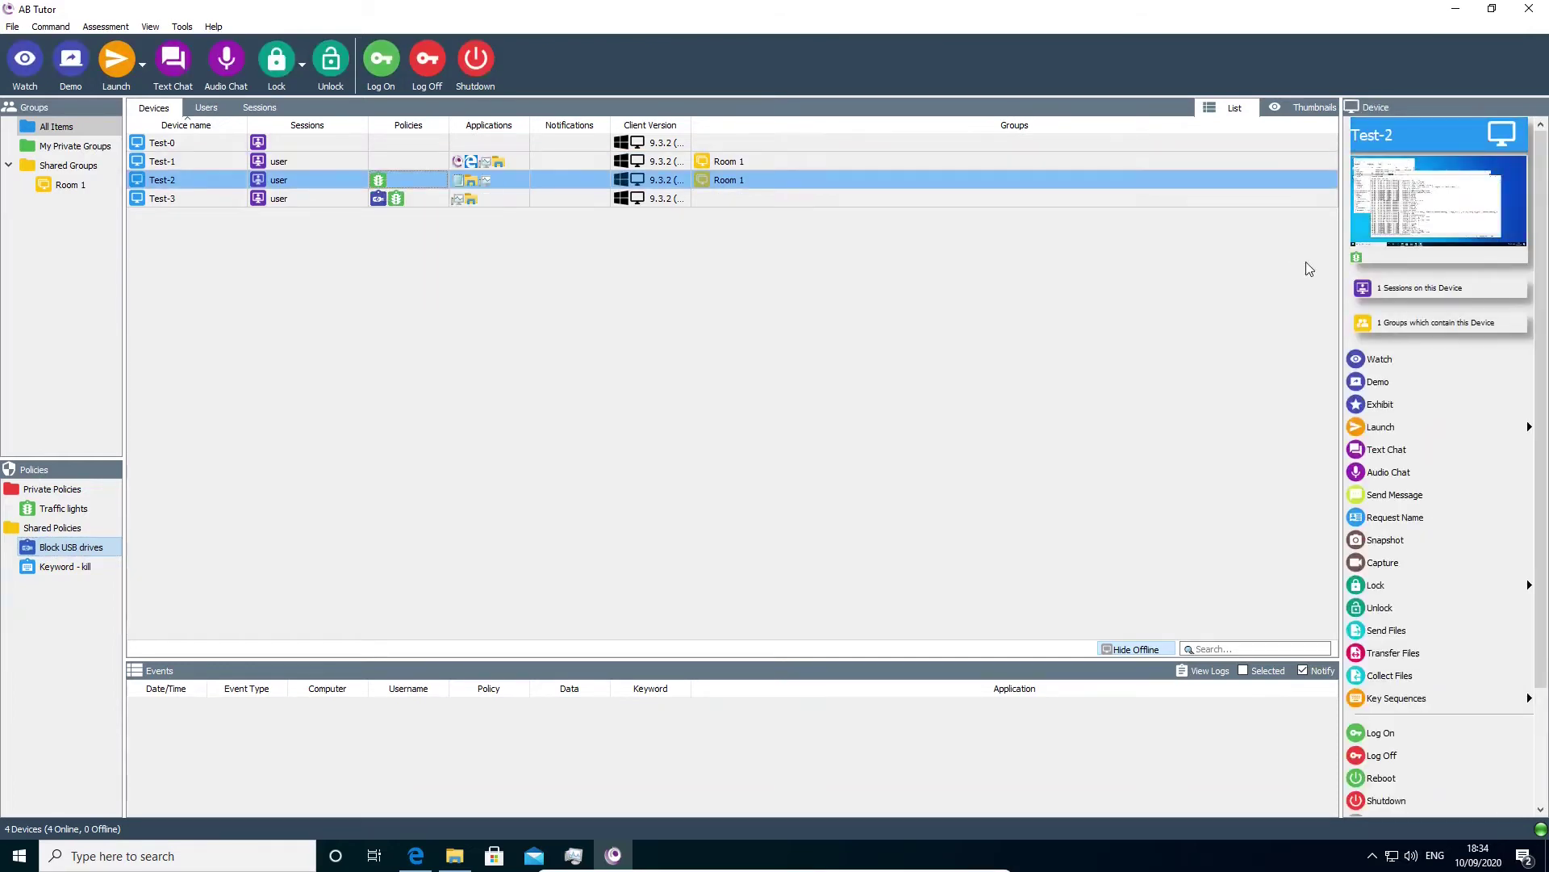
{"action": "right_click", "coordinate": [1355, 257]}
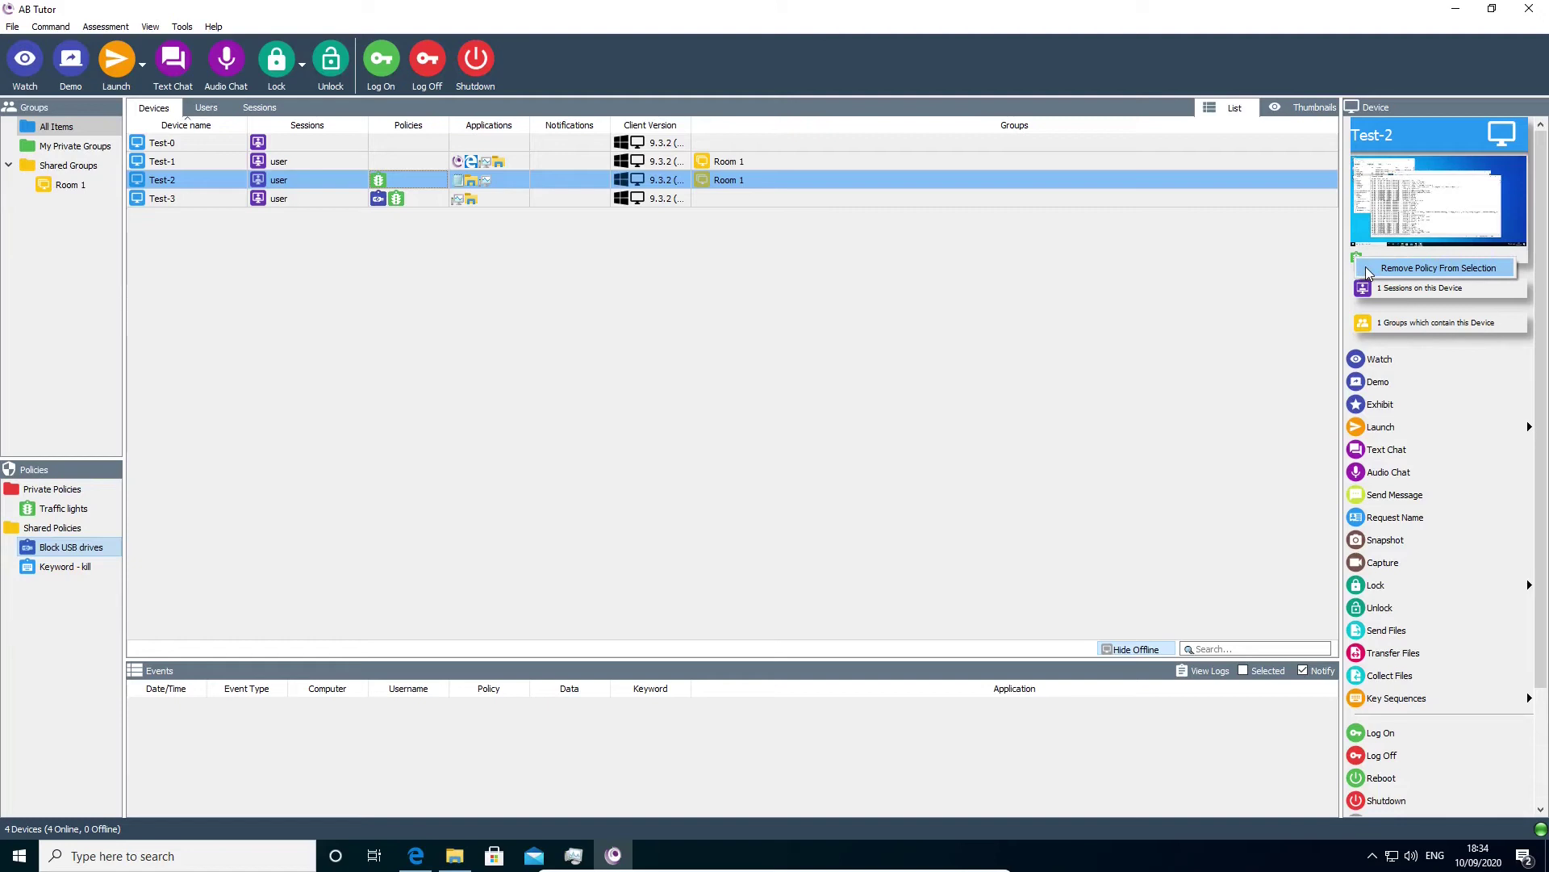
{"action": "left_click", "coordinate": [1365, 267]}
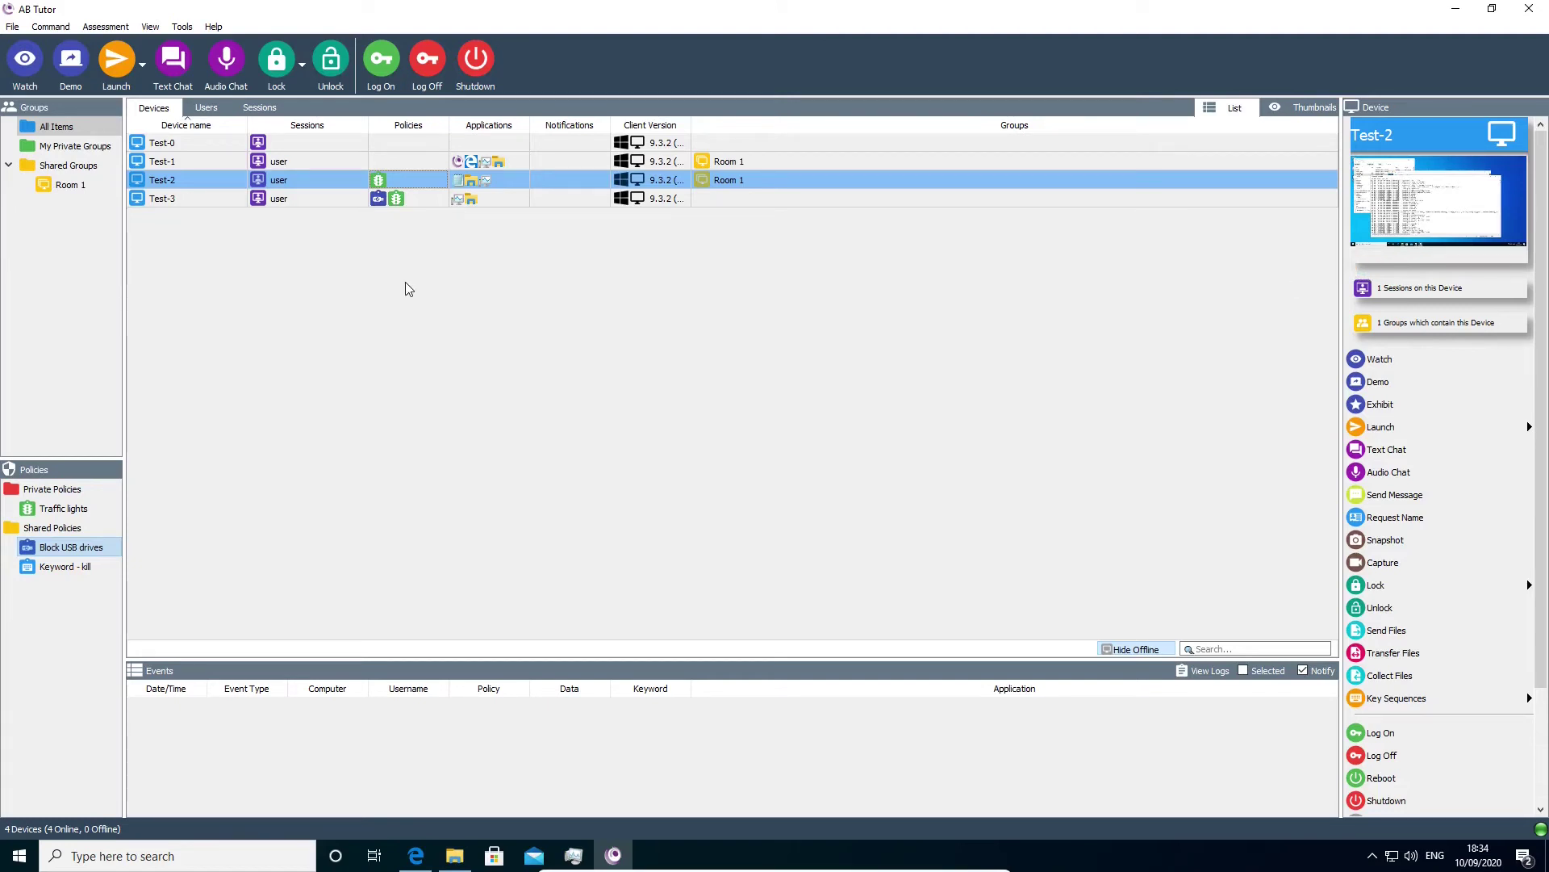
{"action": "right_click", "coordinate": [397, 199]}
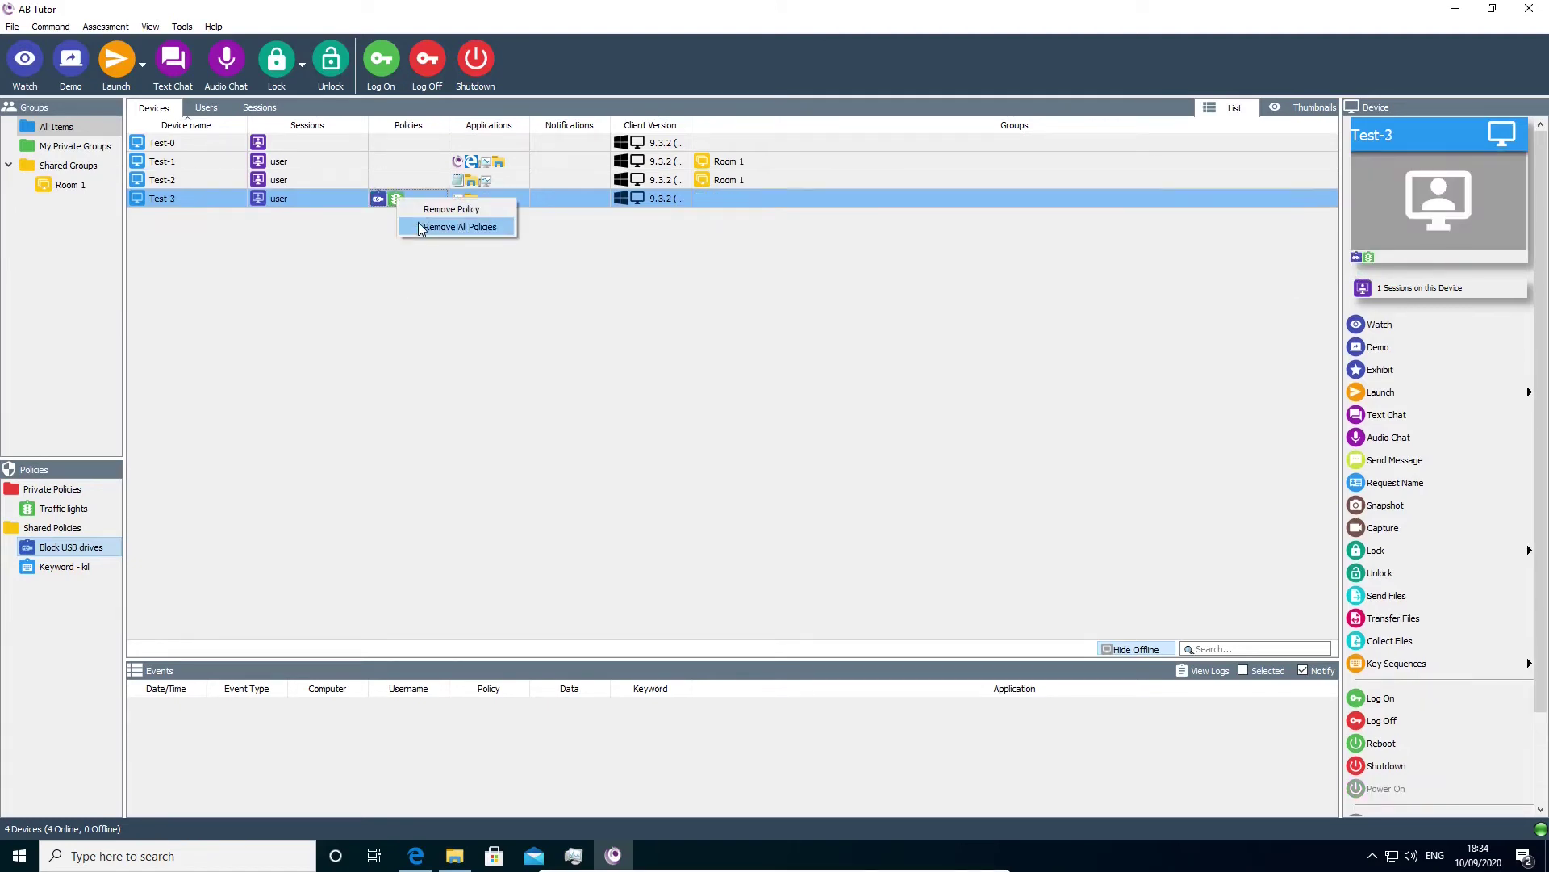
{"action": "left_click", "coordinate": [418, 229]}
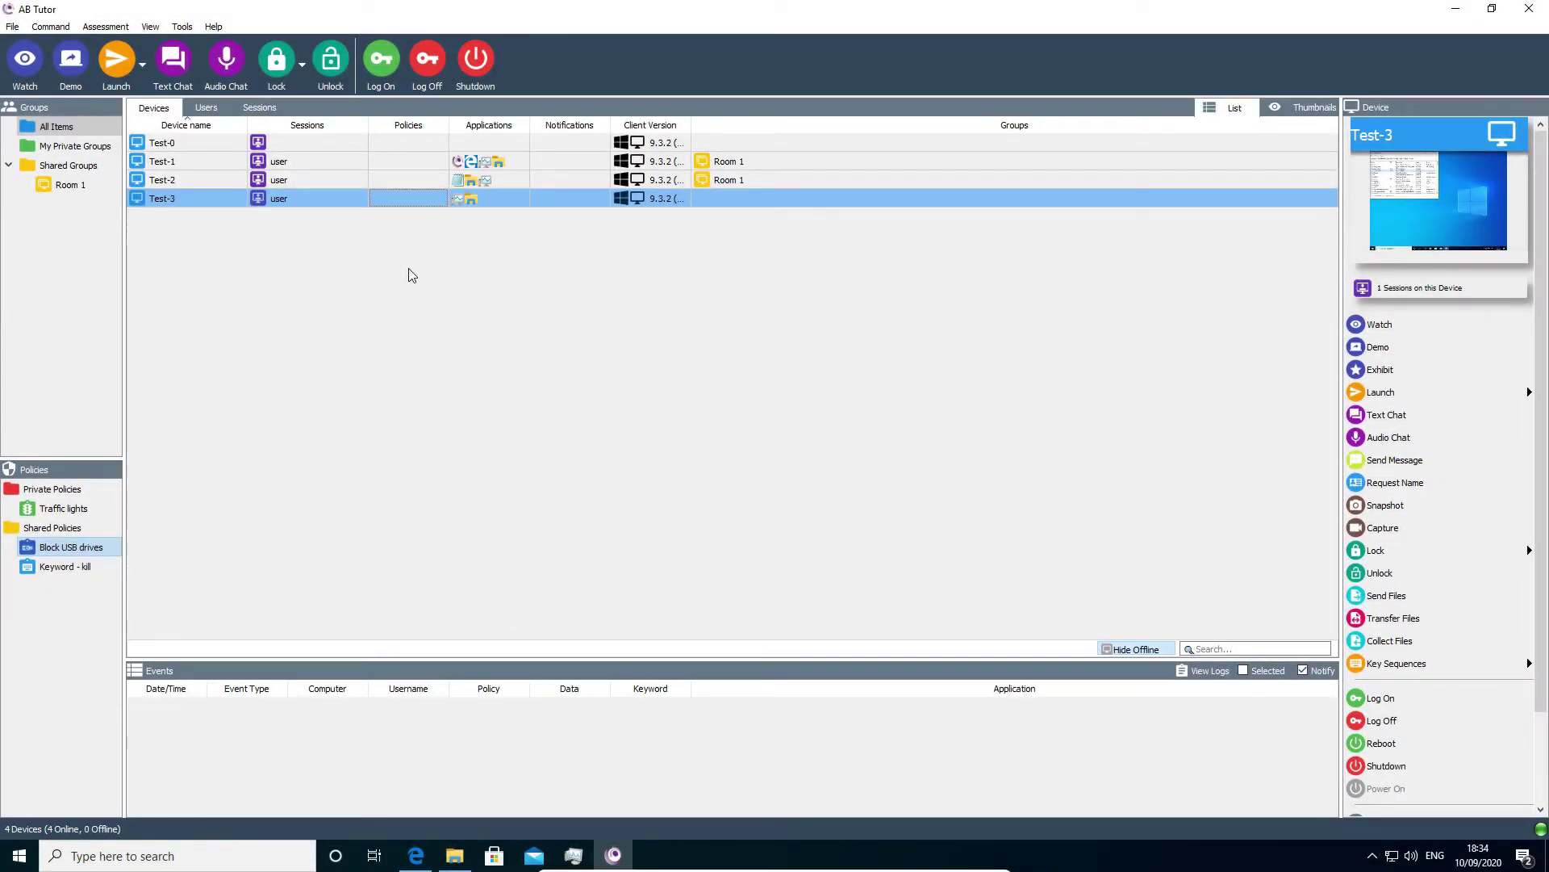
Step: Add Traffic lights as a default policy in the Room 1 group settings and save them
{"action": "left_click", "coordinate": [71, 190]}
{"action": "right_click", "coordinate": [70, 190]}
{"action": "left_click", "coordinate": [104, 273]}
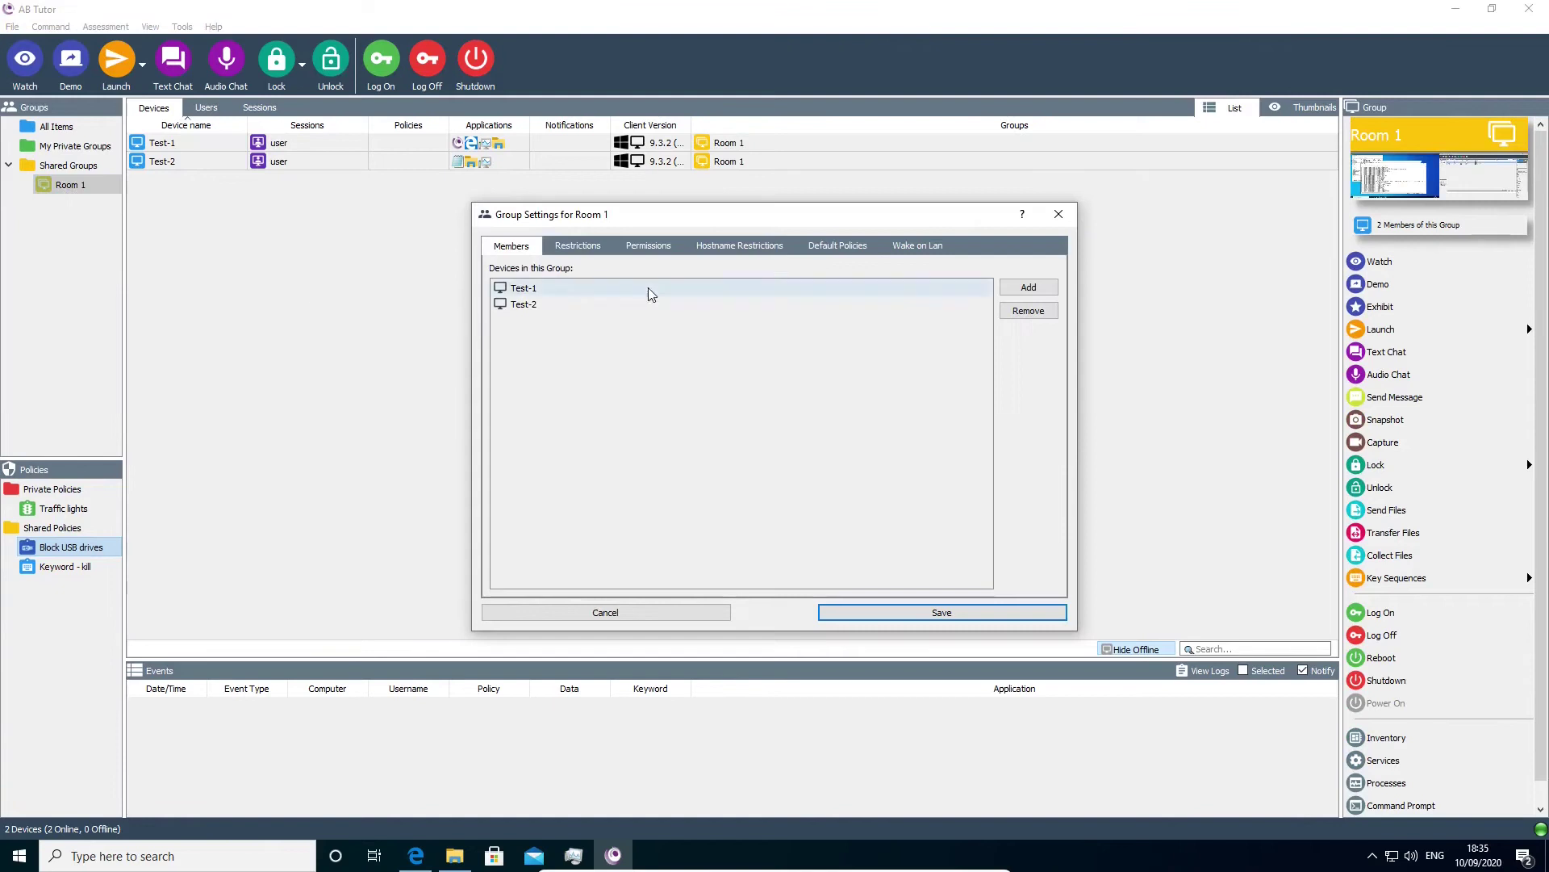
{"action": "left_click", "coordinate": [845, 253]}
{"action": "left_click", "coordinate": [1027, 275]}
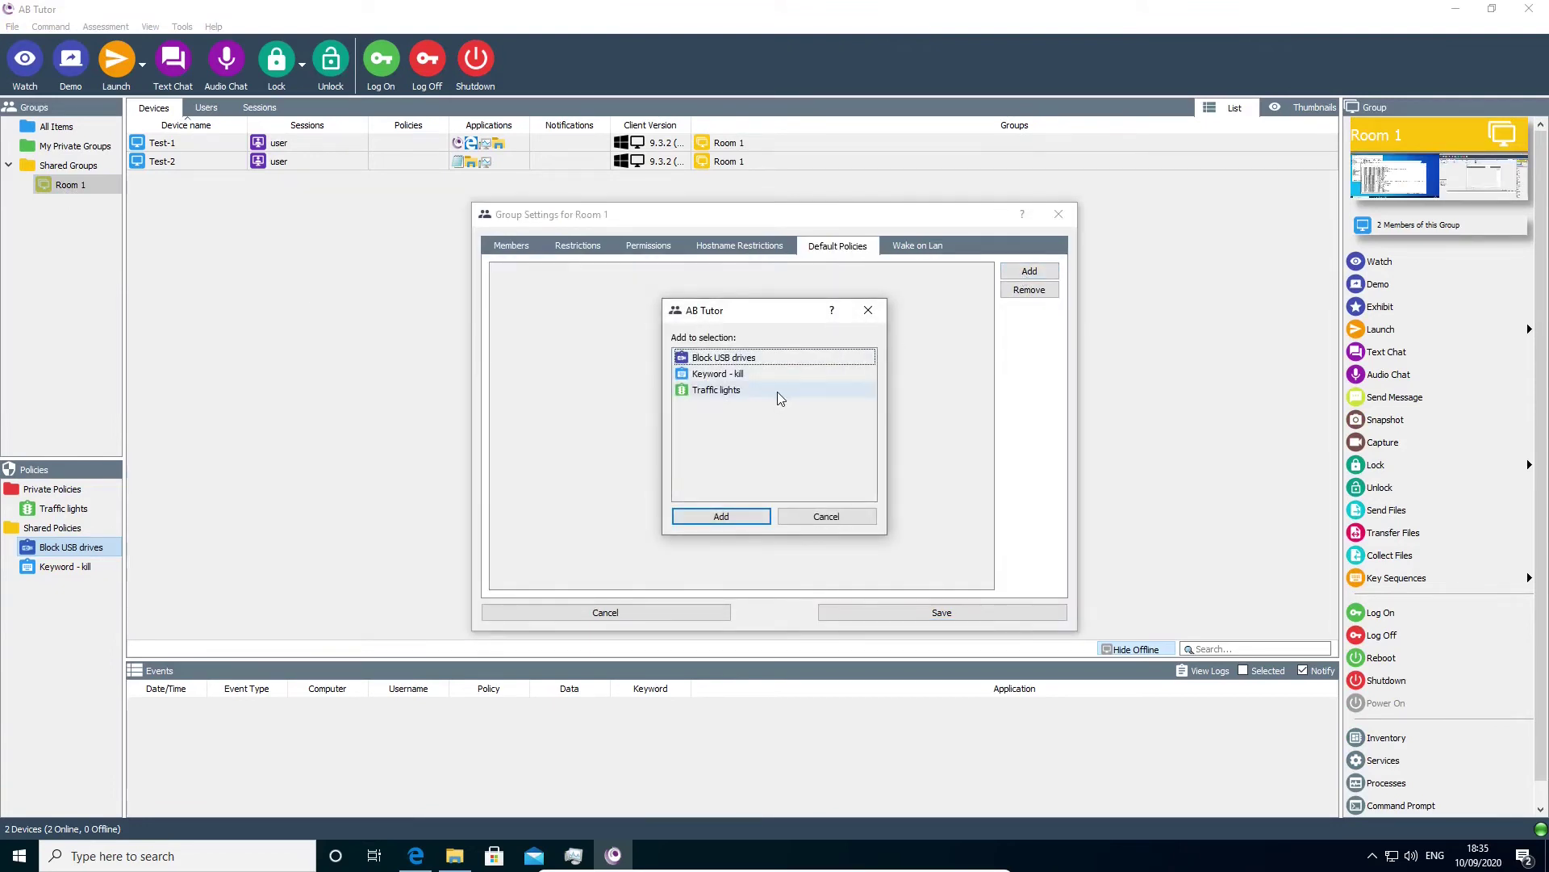
{"action": "left_click", "coordinate": [776, 391]}
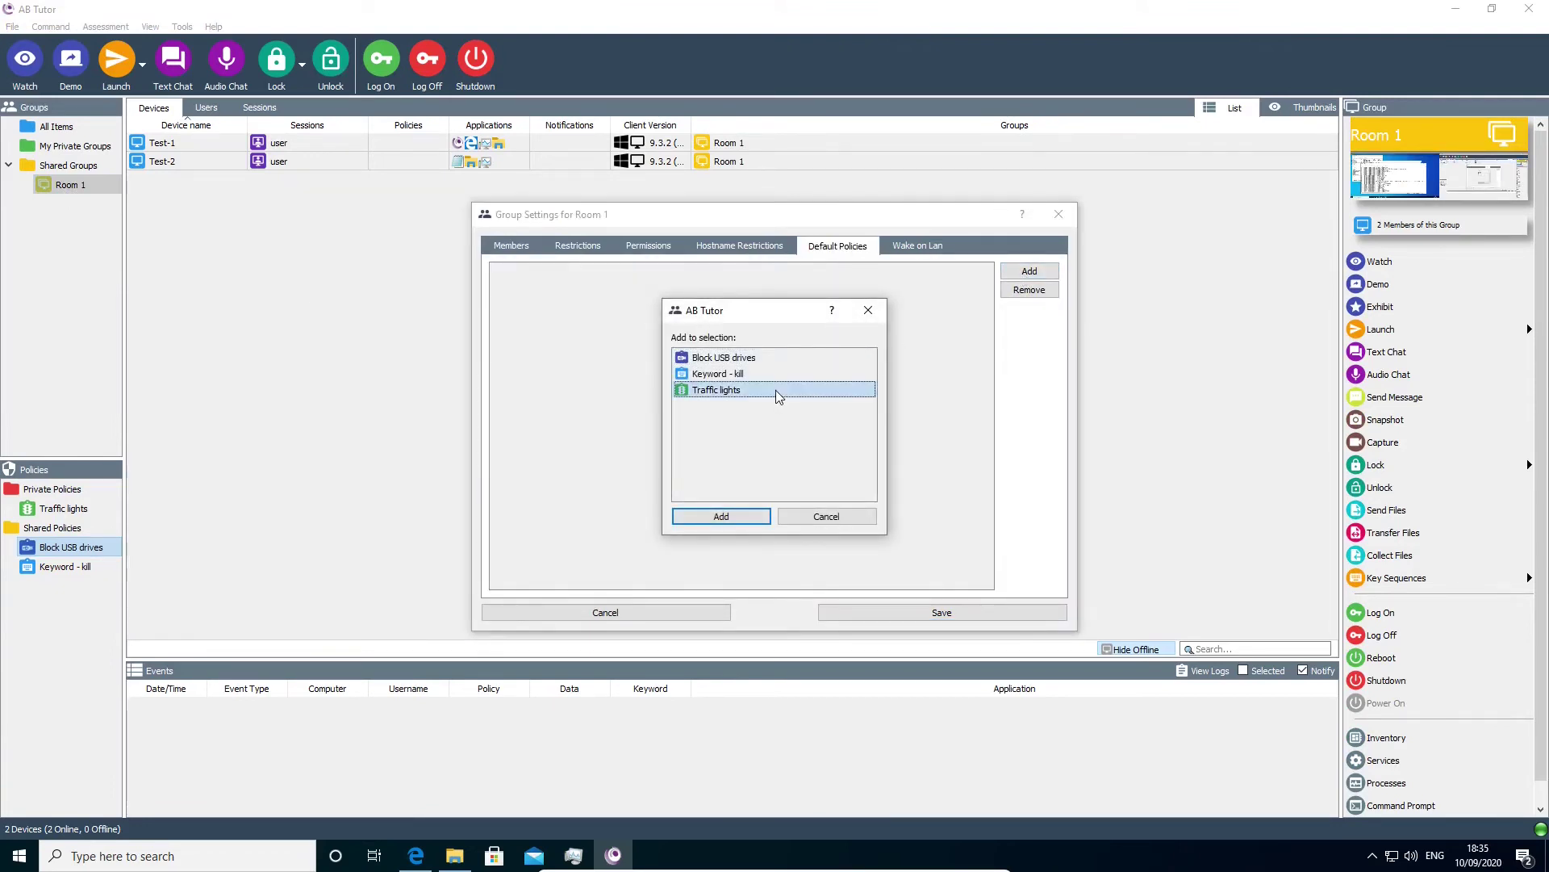
{"action": "left_click", "coordinate": [739, 519]}
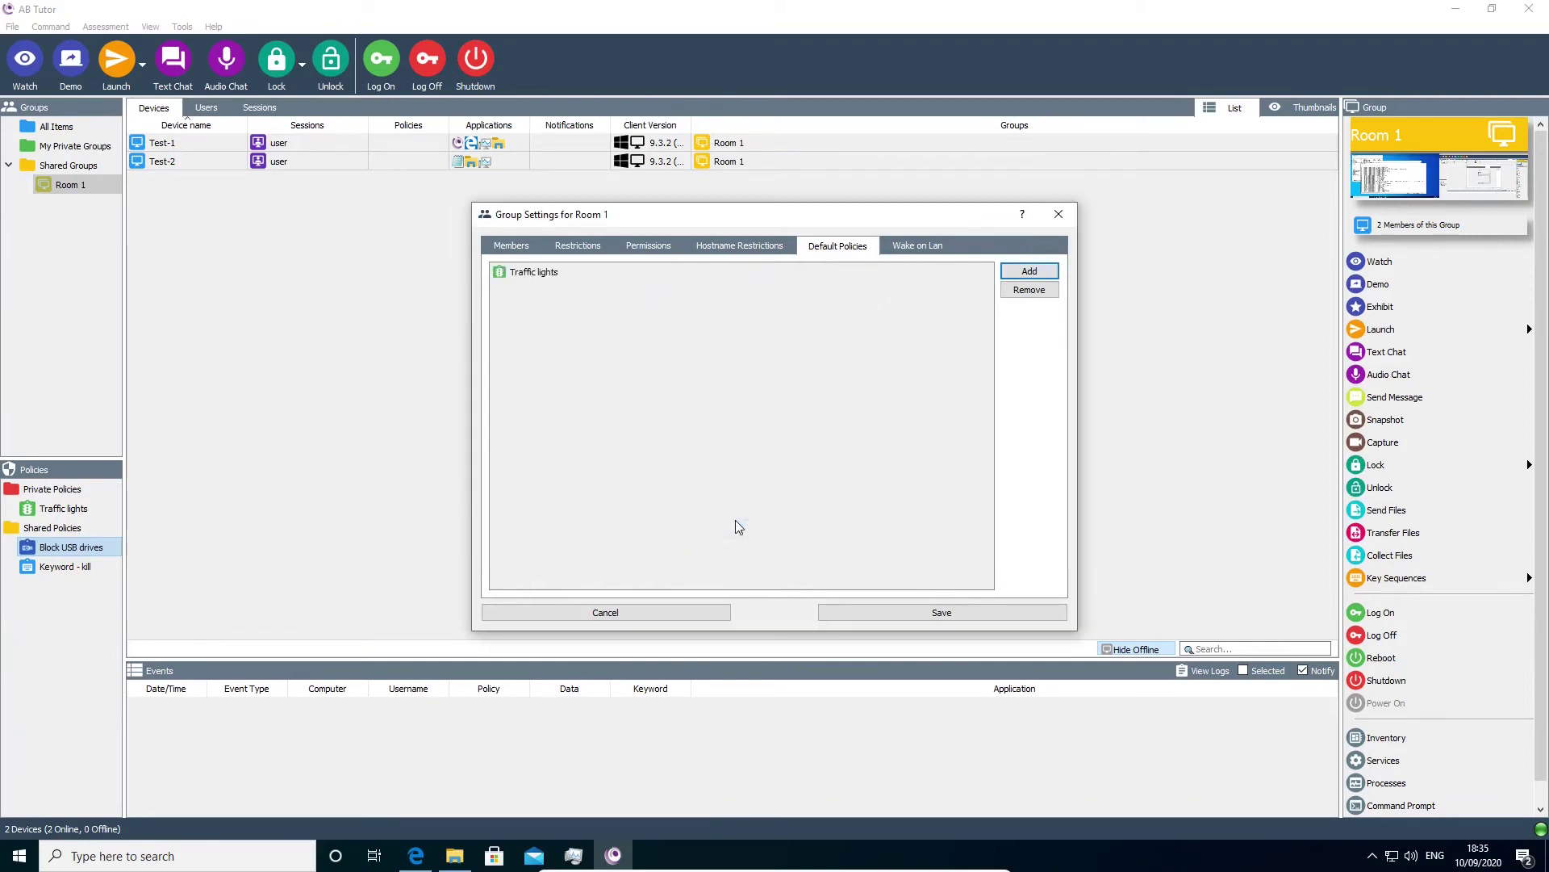
{"action": "left_click", "coordinate": [848, 616]}
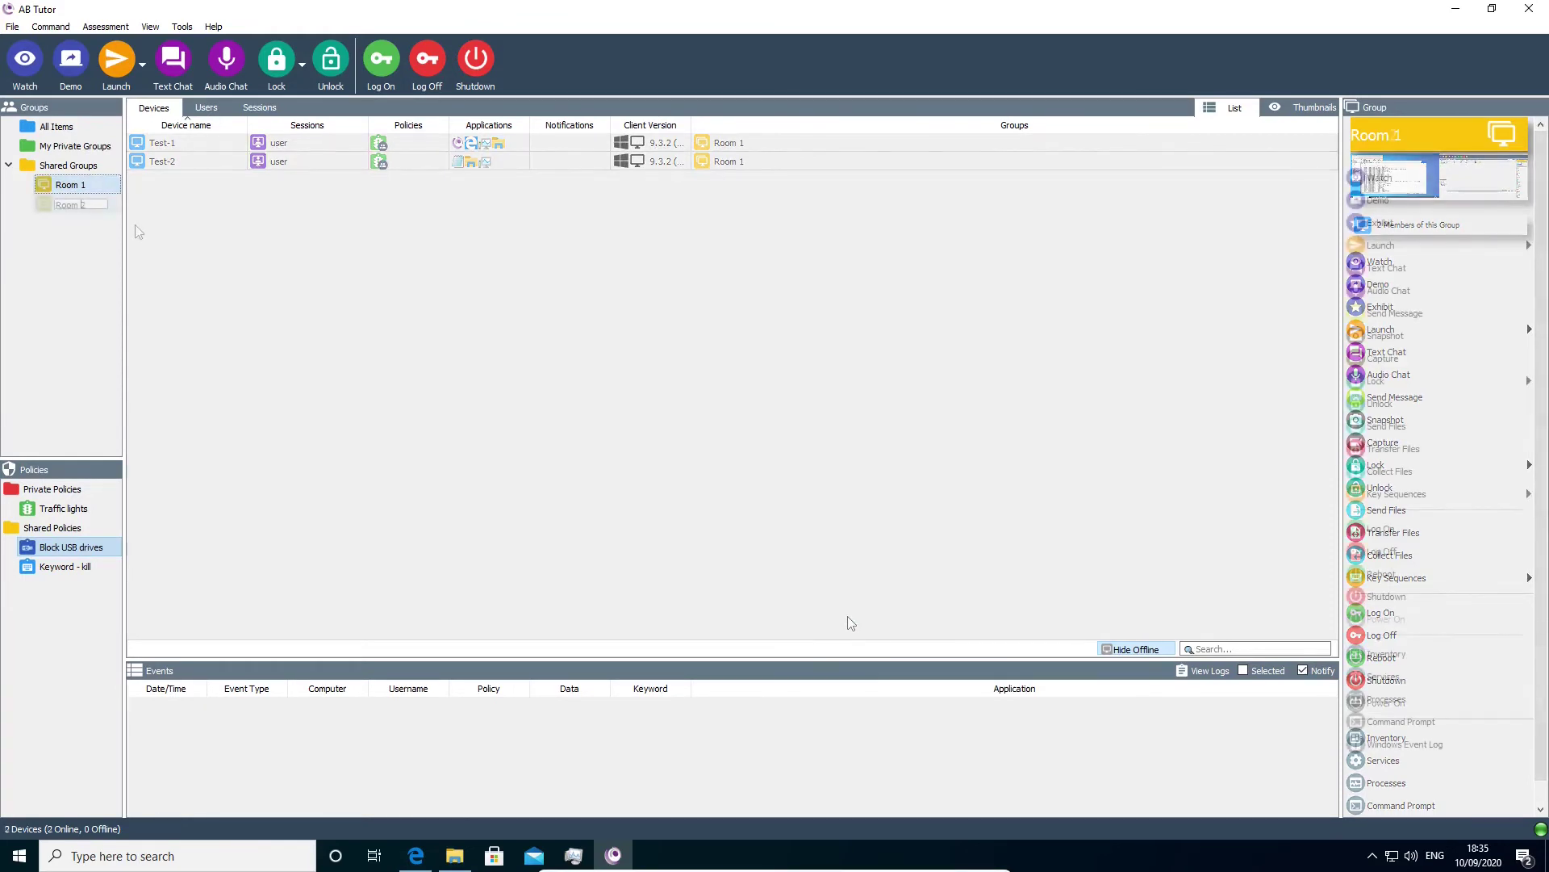
Step: Overwrite the default policies of groups Room 1 and Room 2 together, adding Block USB drives, and save the settings
{"action": "left_click", "coordinate": [71, 185], "text": "ctrl"}
{"action": "right_click", "coordinate": [107, 198]}
{"action": "left_click", "coordinate": [153, 256]}
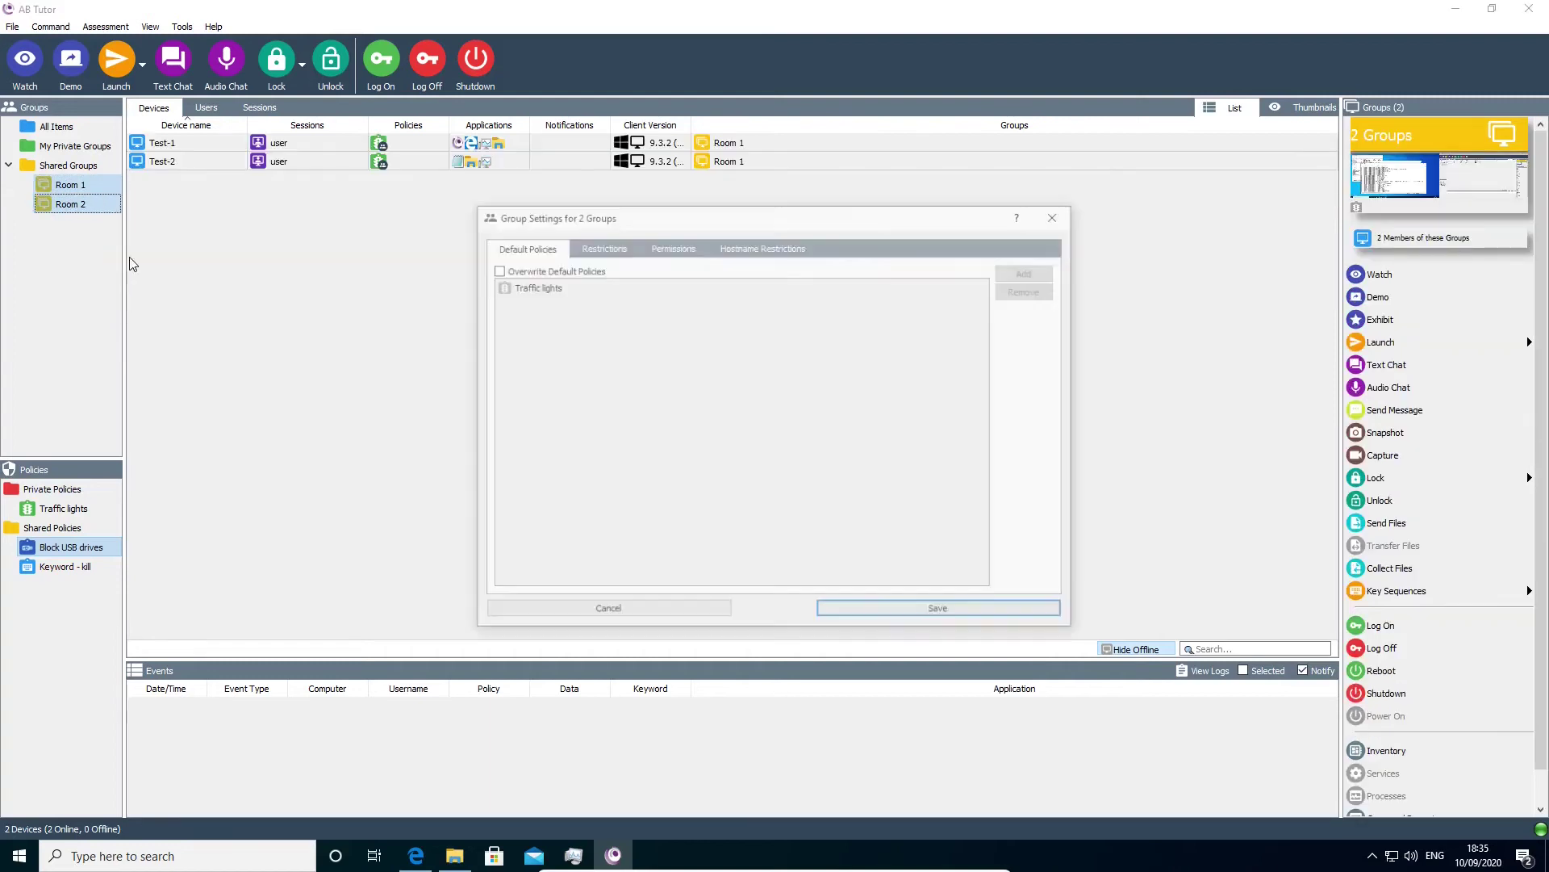
{"action": "left_click", "coordinate": [1019, 272]}
{"action": "left_click", "coordinate": [724, 358]}
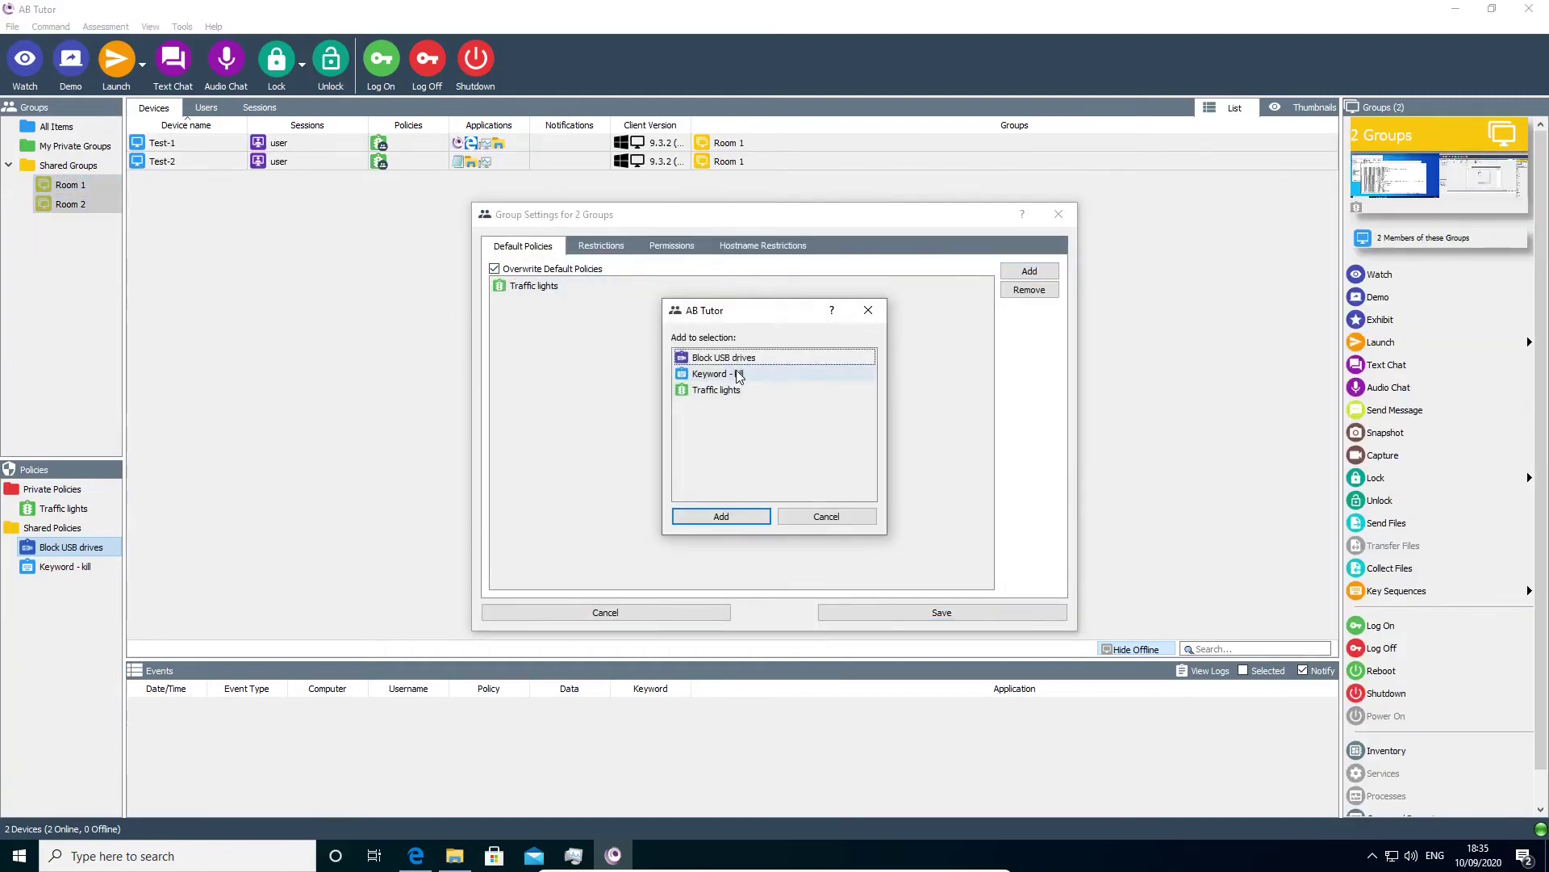
{"action": "left_click", "coordinate": [720, 516]}
{"action": "left_click", "coordinate": [848, 609]}
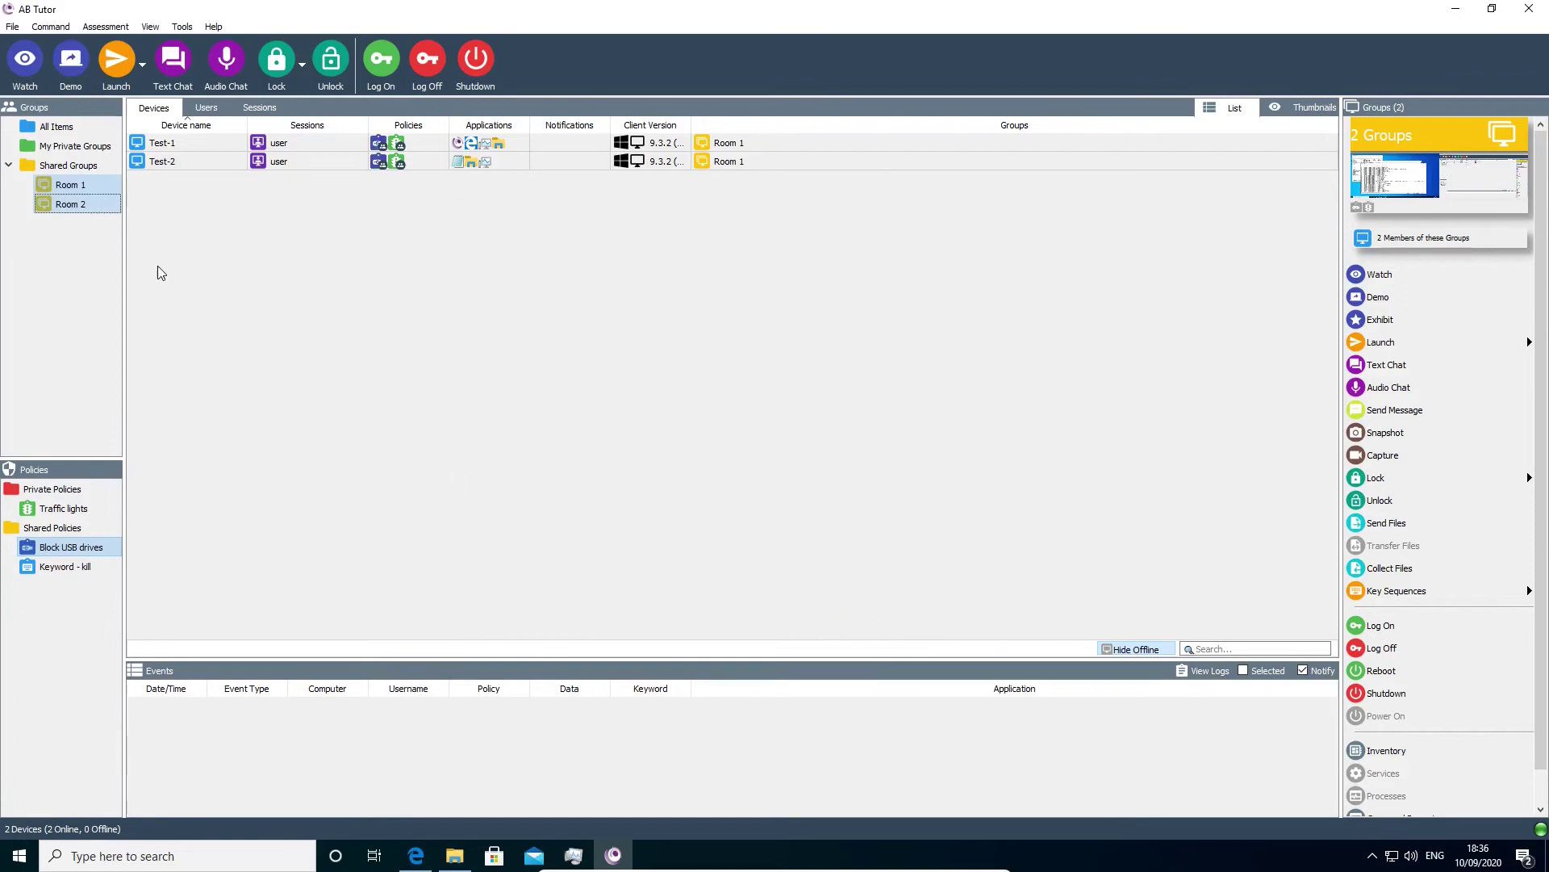
Step: Show all items and add device Test-0 to the Room 1 group
{"action": "left_click", "coordinate": [84, 125]}
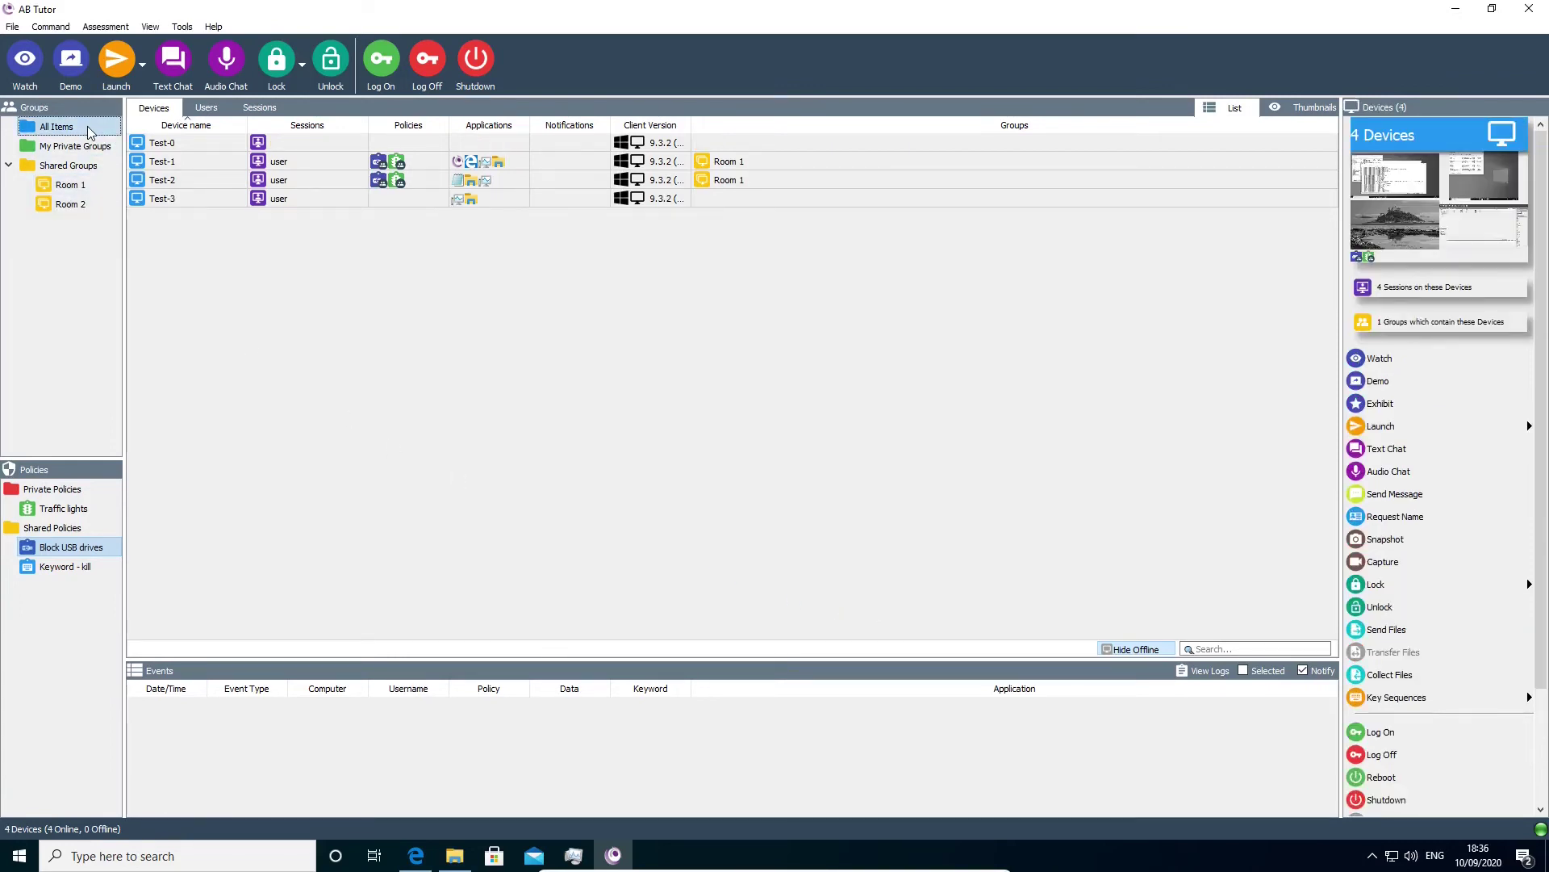
{"action": "left_click", "coordinate": [170, 143]}
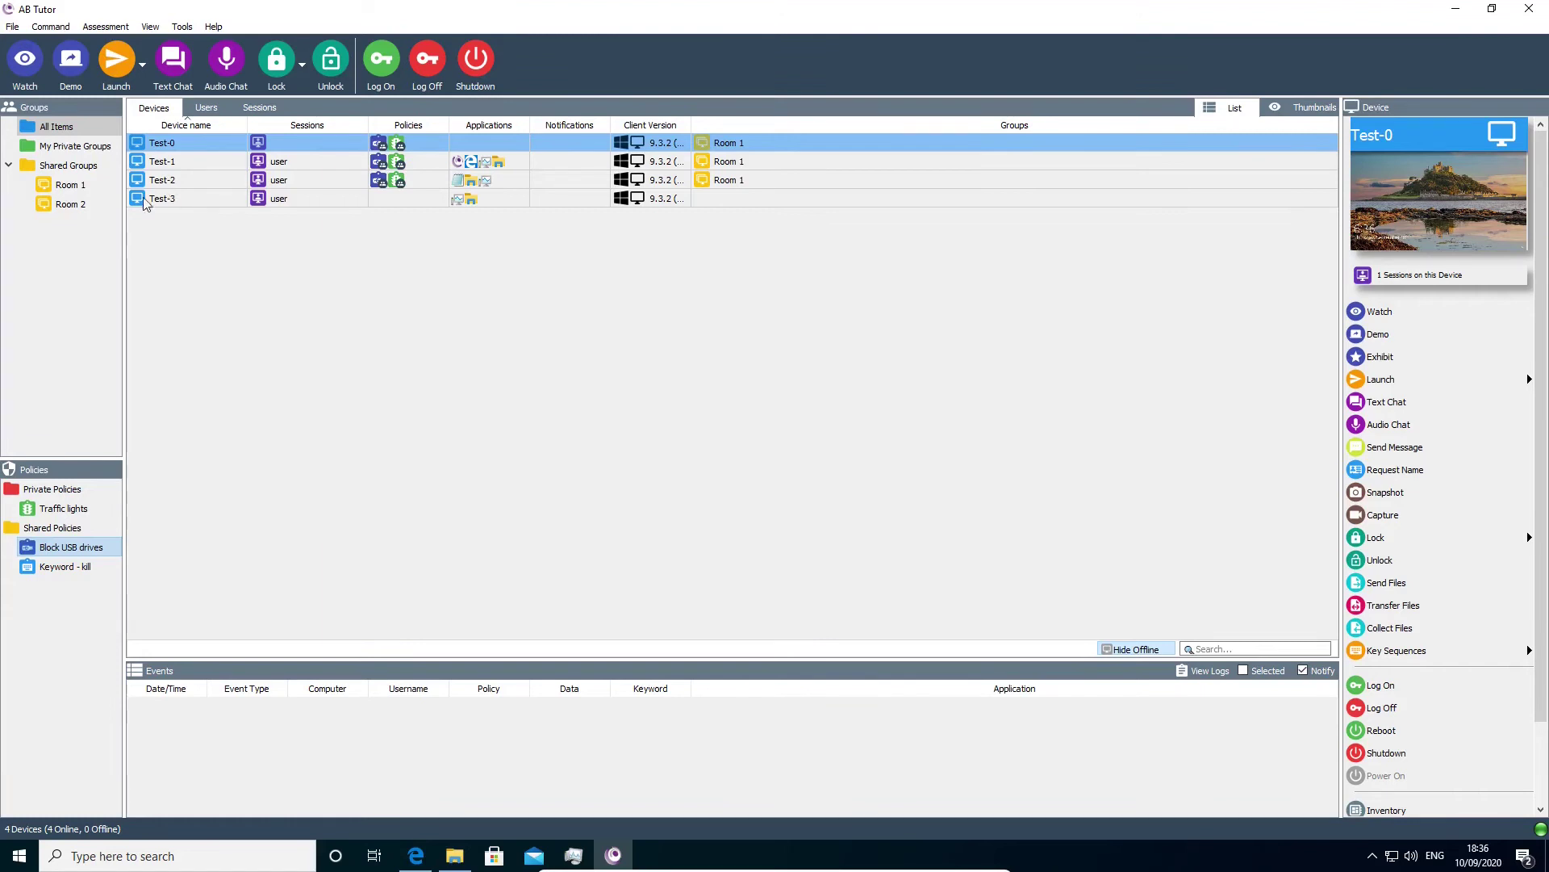
Step: Remove device Test-0 from the Room 1 group and confirm the removal
{"action": "left_click", "coordinate": [71, 185]}
{"action": "right_click", "coordinate": [184, 144]}
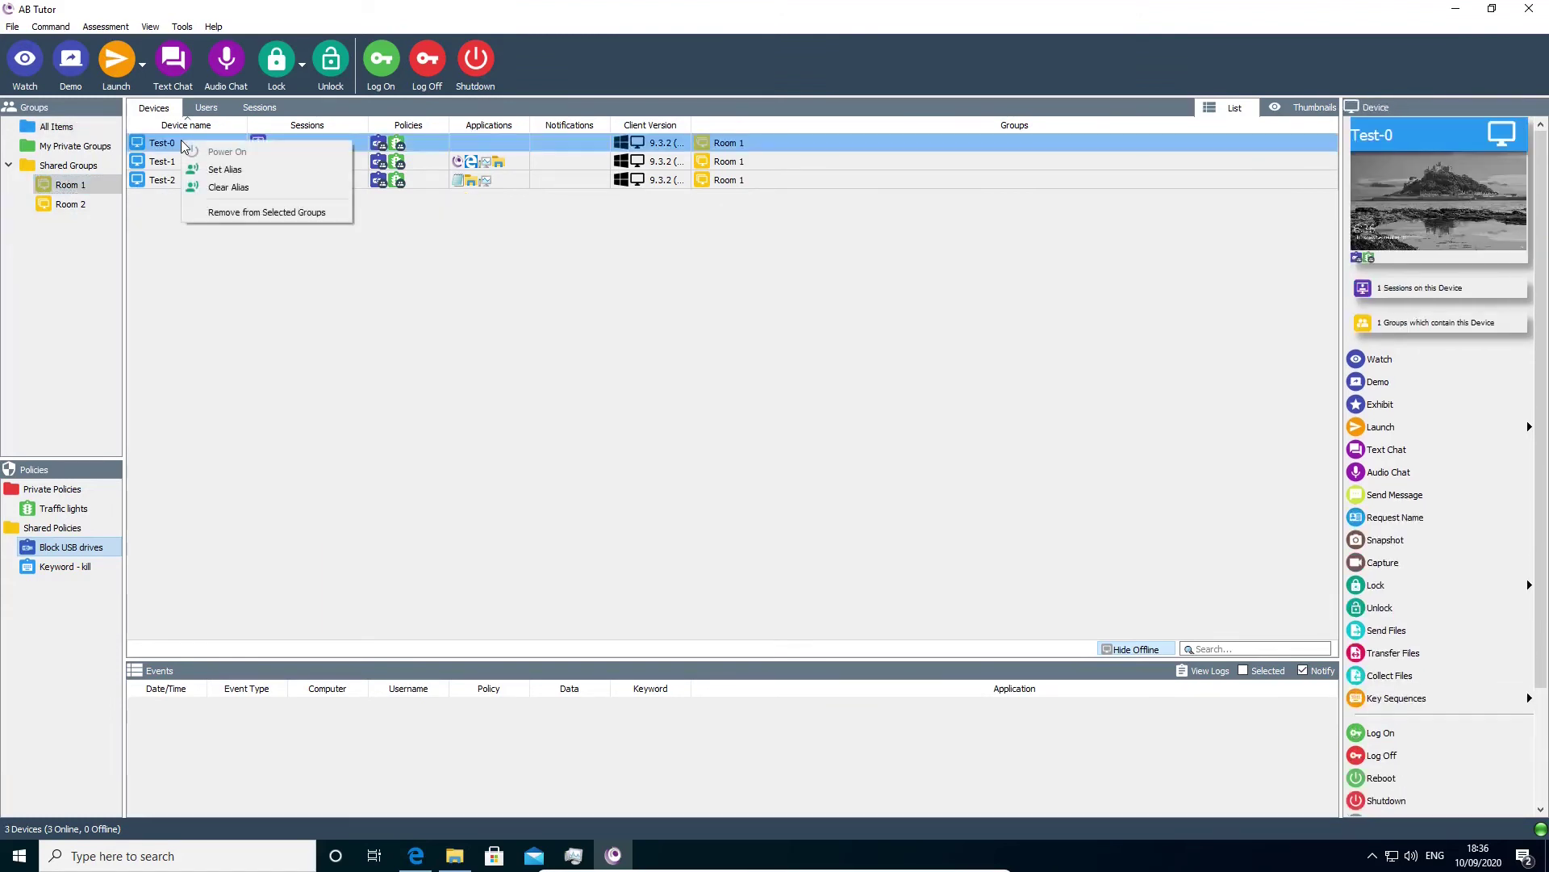
{"action": "left_click", "coordinate": [216, 221]}
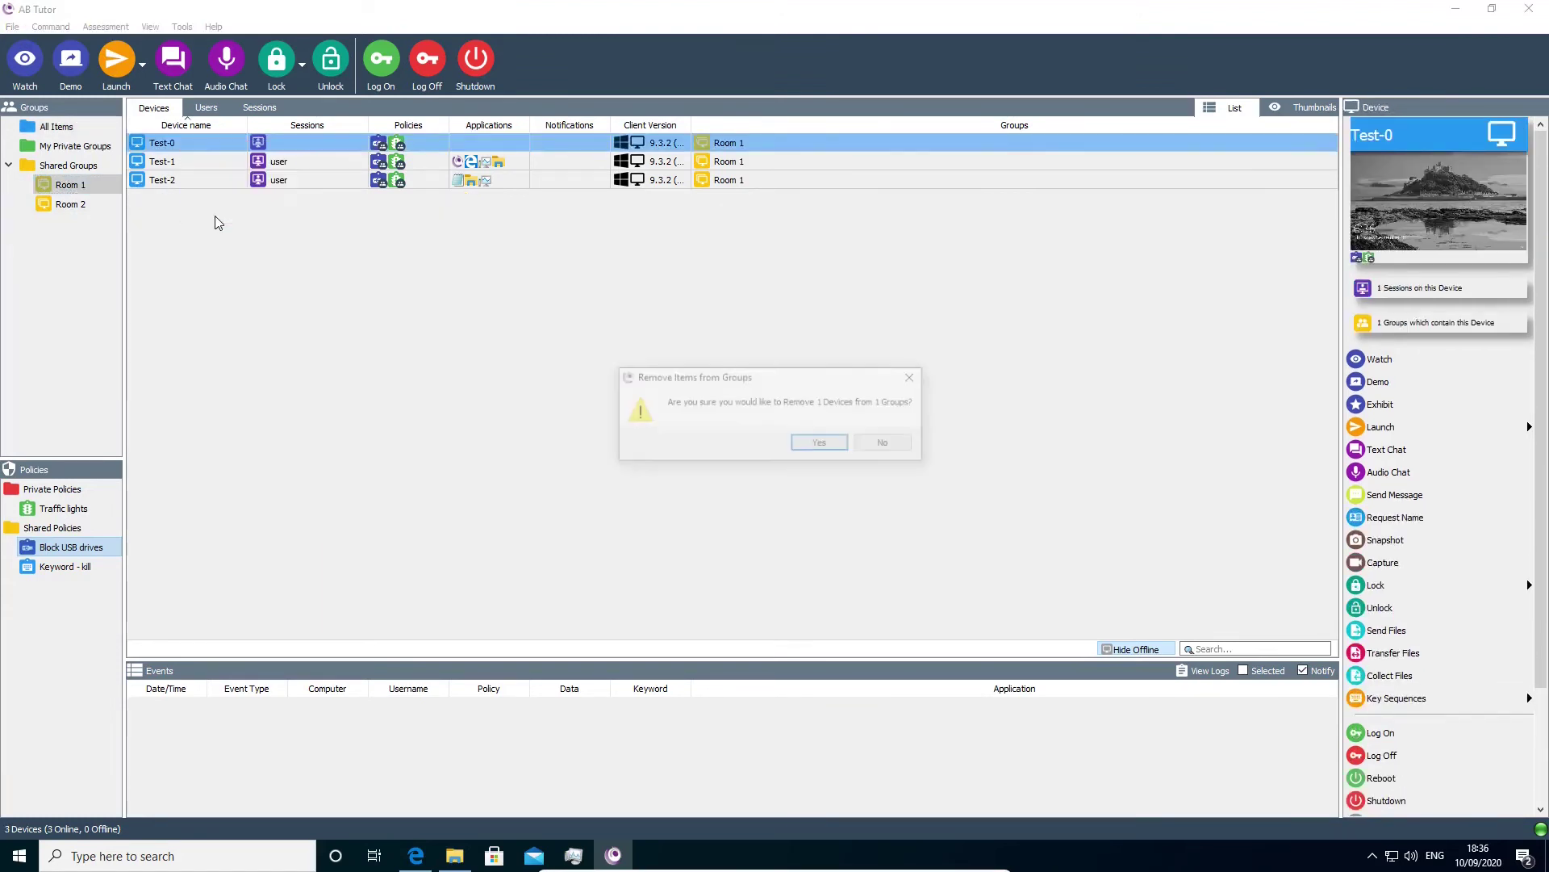
{"action": "left_click", "coordinate": [817, 443]}
Step: Add Keyword - kill to the default device policies for All Items and save them
{"action": "left_click", "coordinate": [76, 126]}
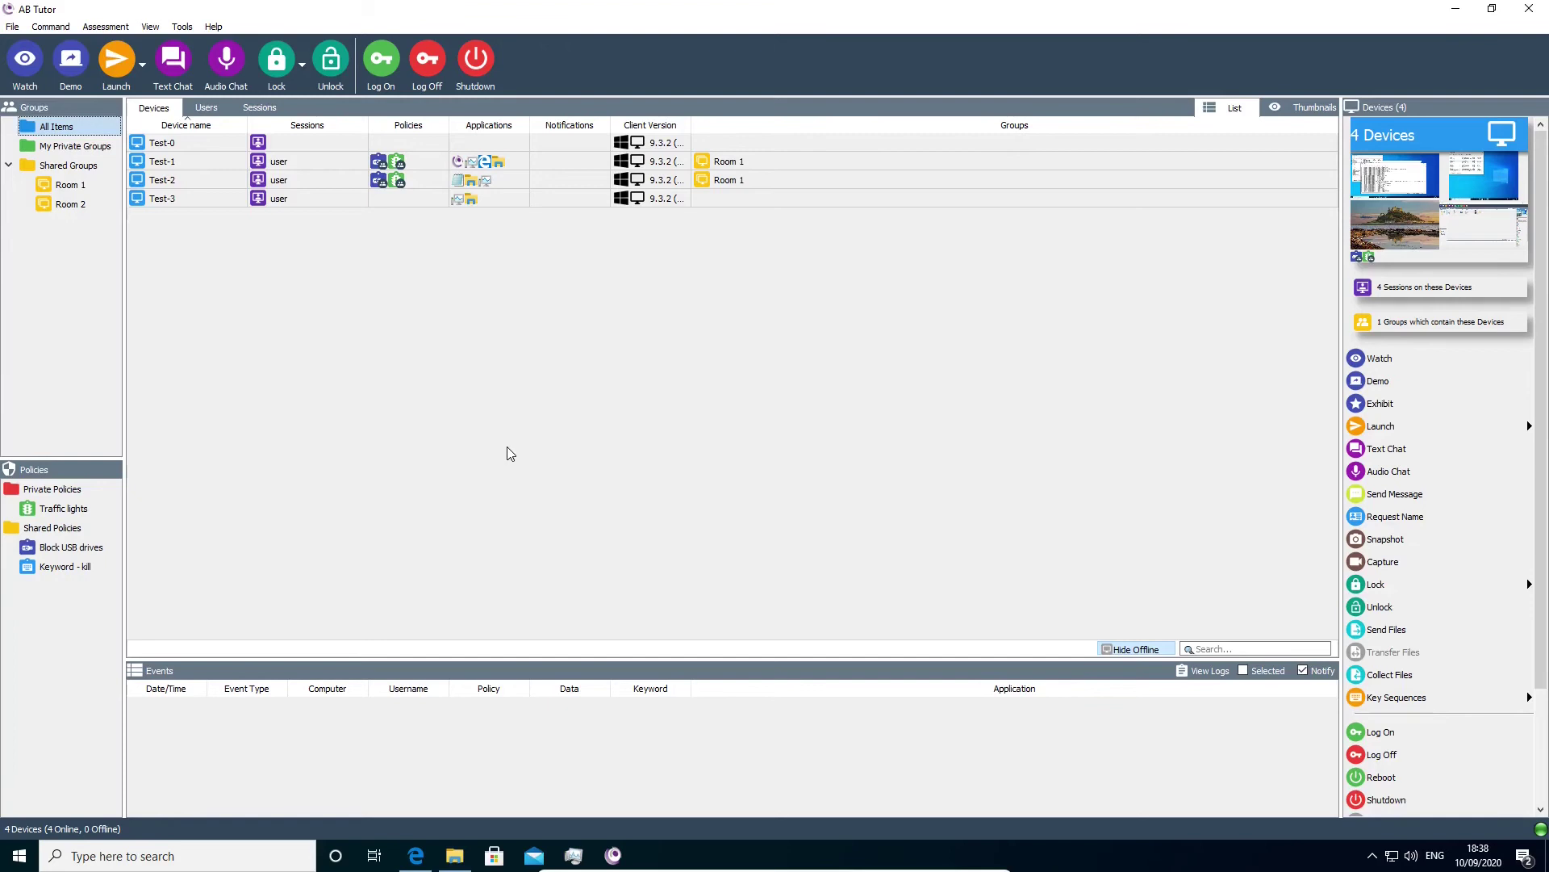
{"action": "right_click", "coordinate": [57, 134]}
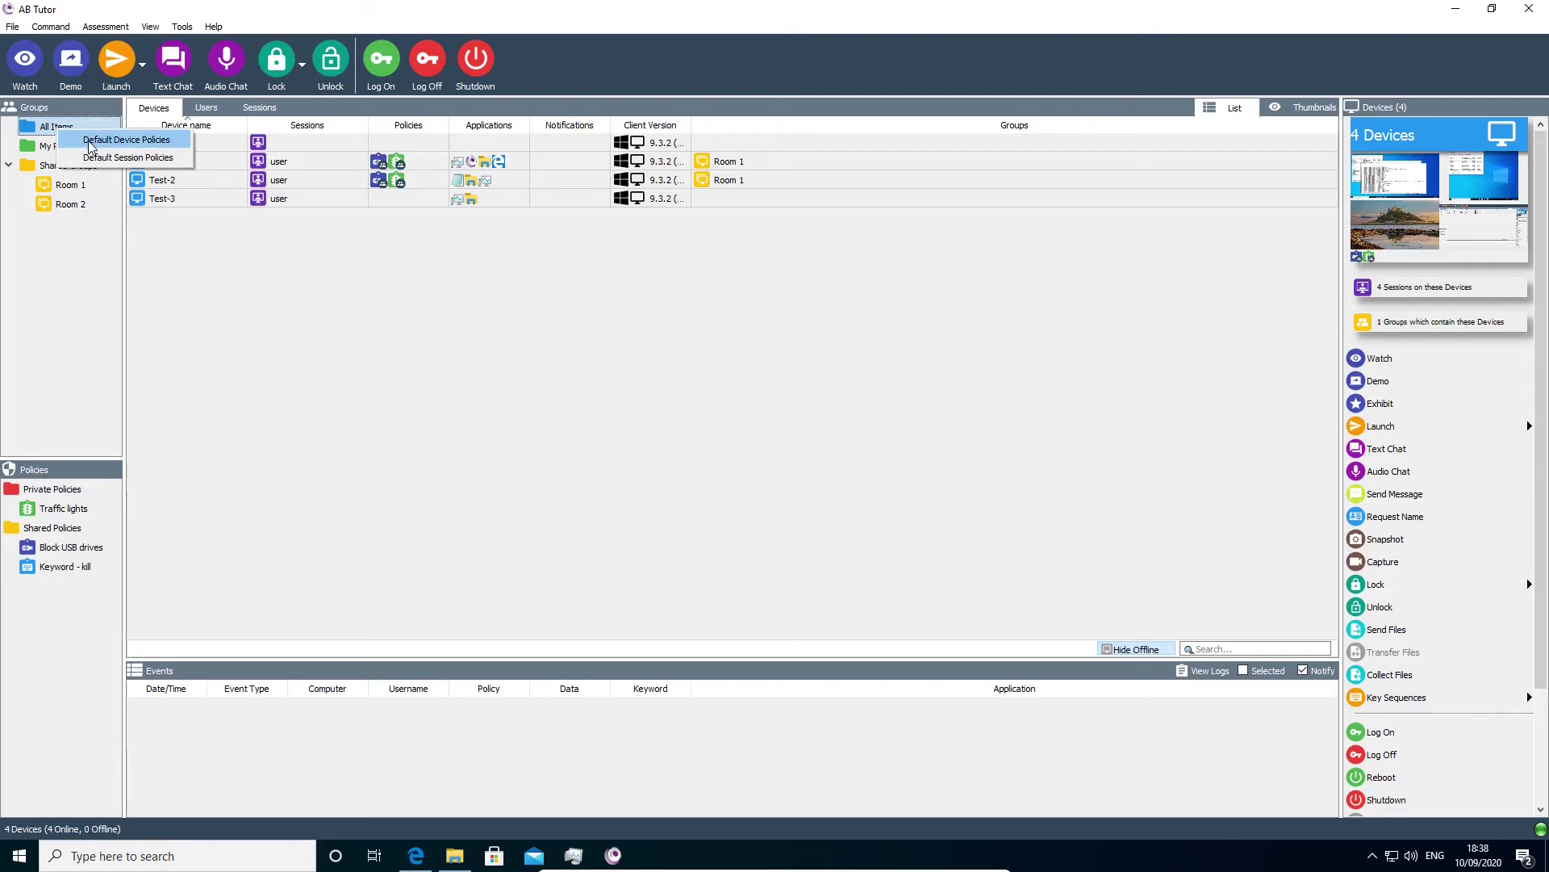
{"action": "left_click", "coordinate": [90, 140]}
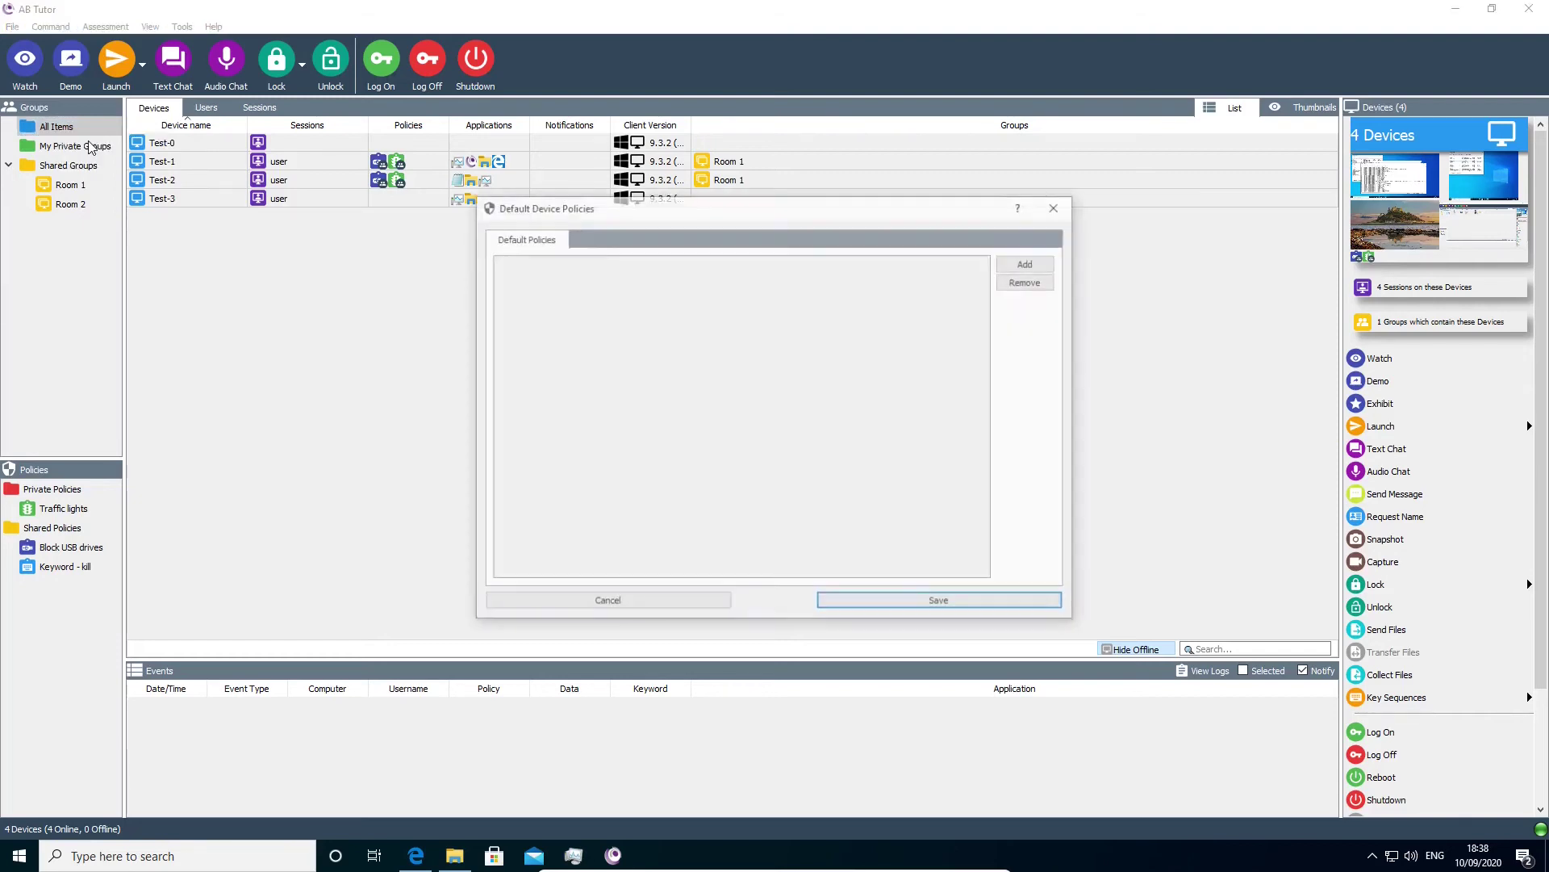
{"action": "left_click", "coordinate": [1025, 266]}
{"action": "left_click", "coordinate": [730, 366]}
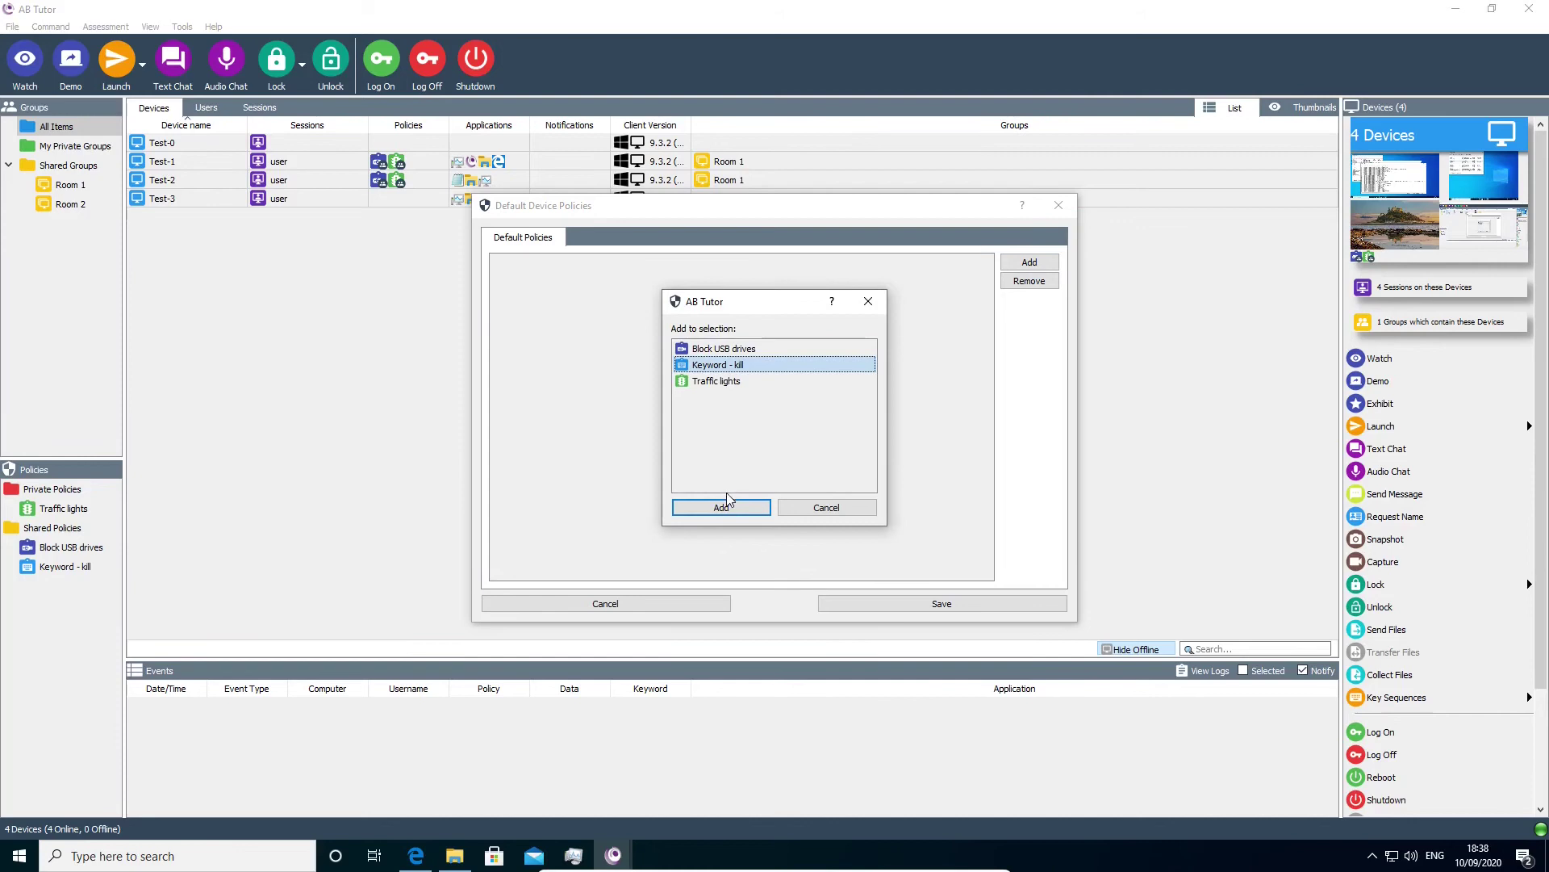
{"action": "left_click", "coordinate": [727, 502]}
{"action": "left_click", "coordinate": [874, 602]}
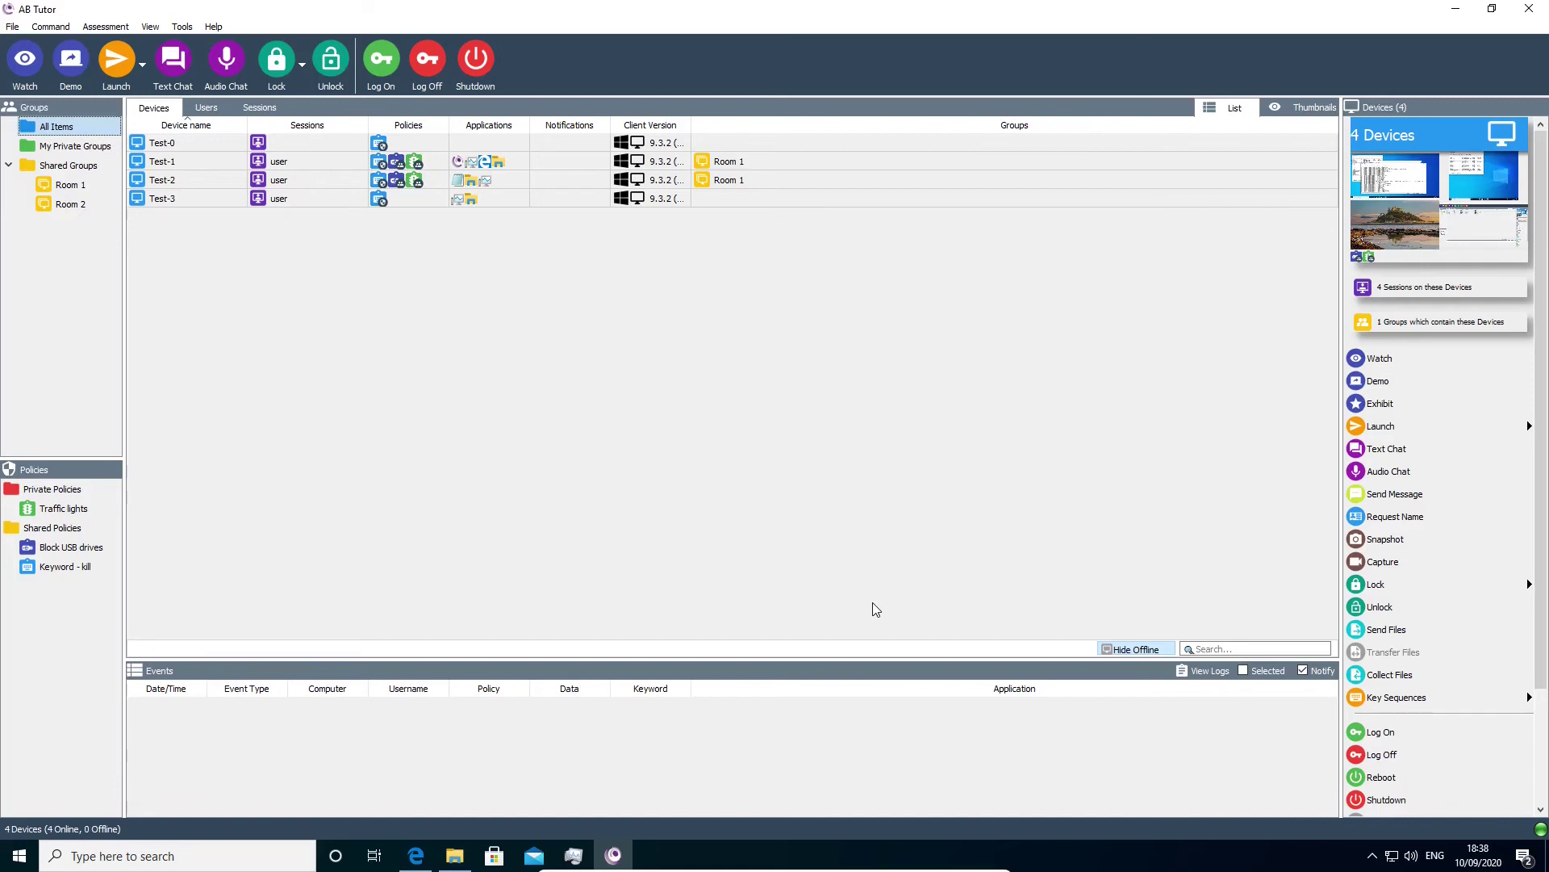
{"action": "right_click", "coordinate": [76, 127]}
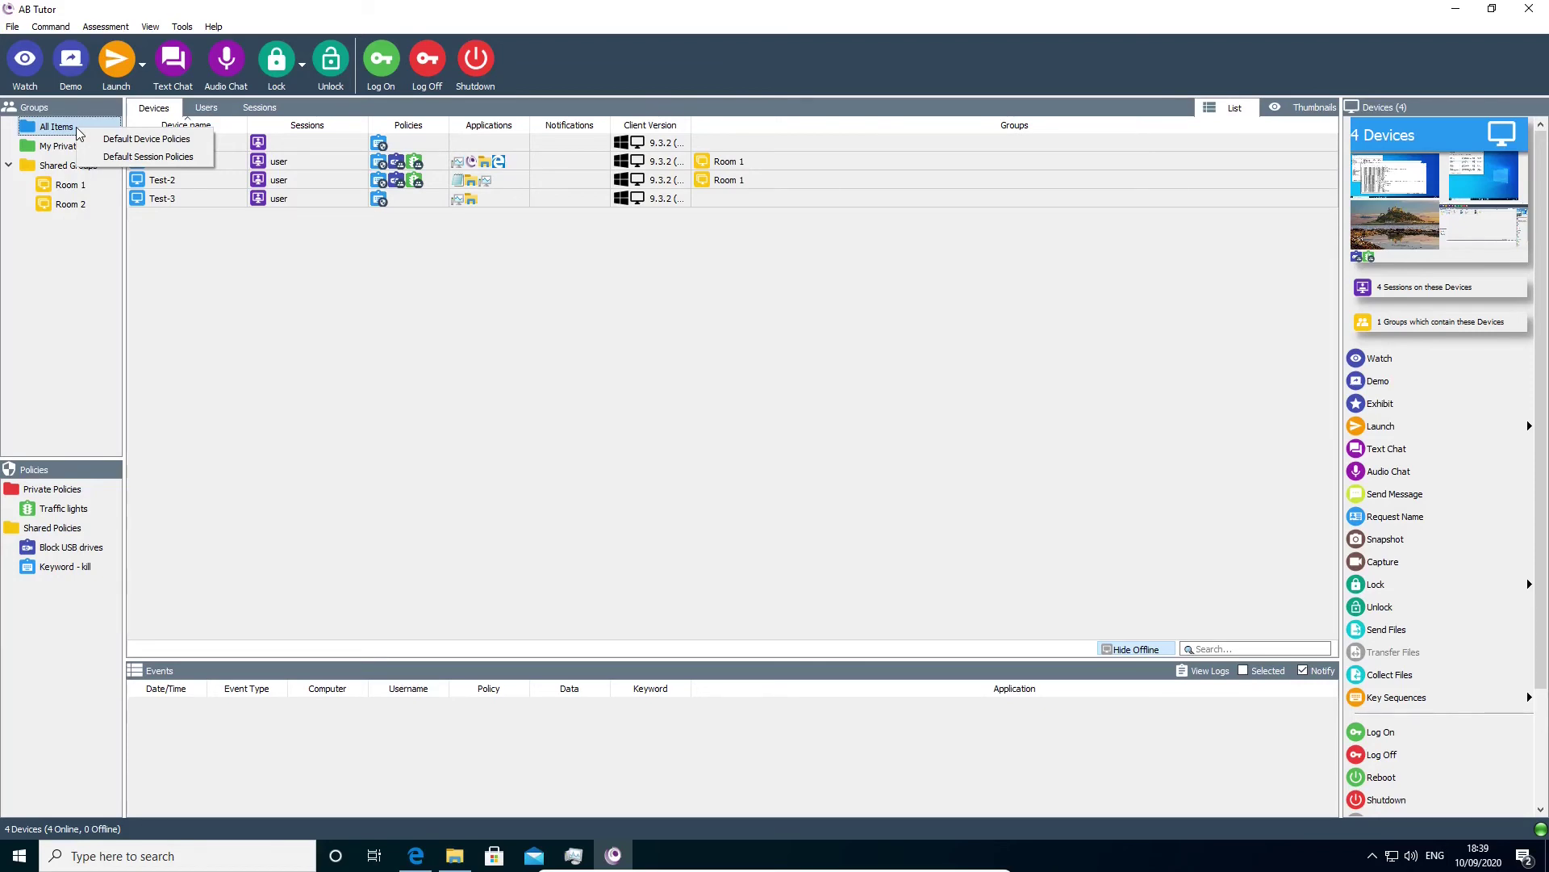
{"action": "left_click", "coordinate": [171, 277]}
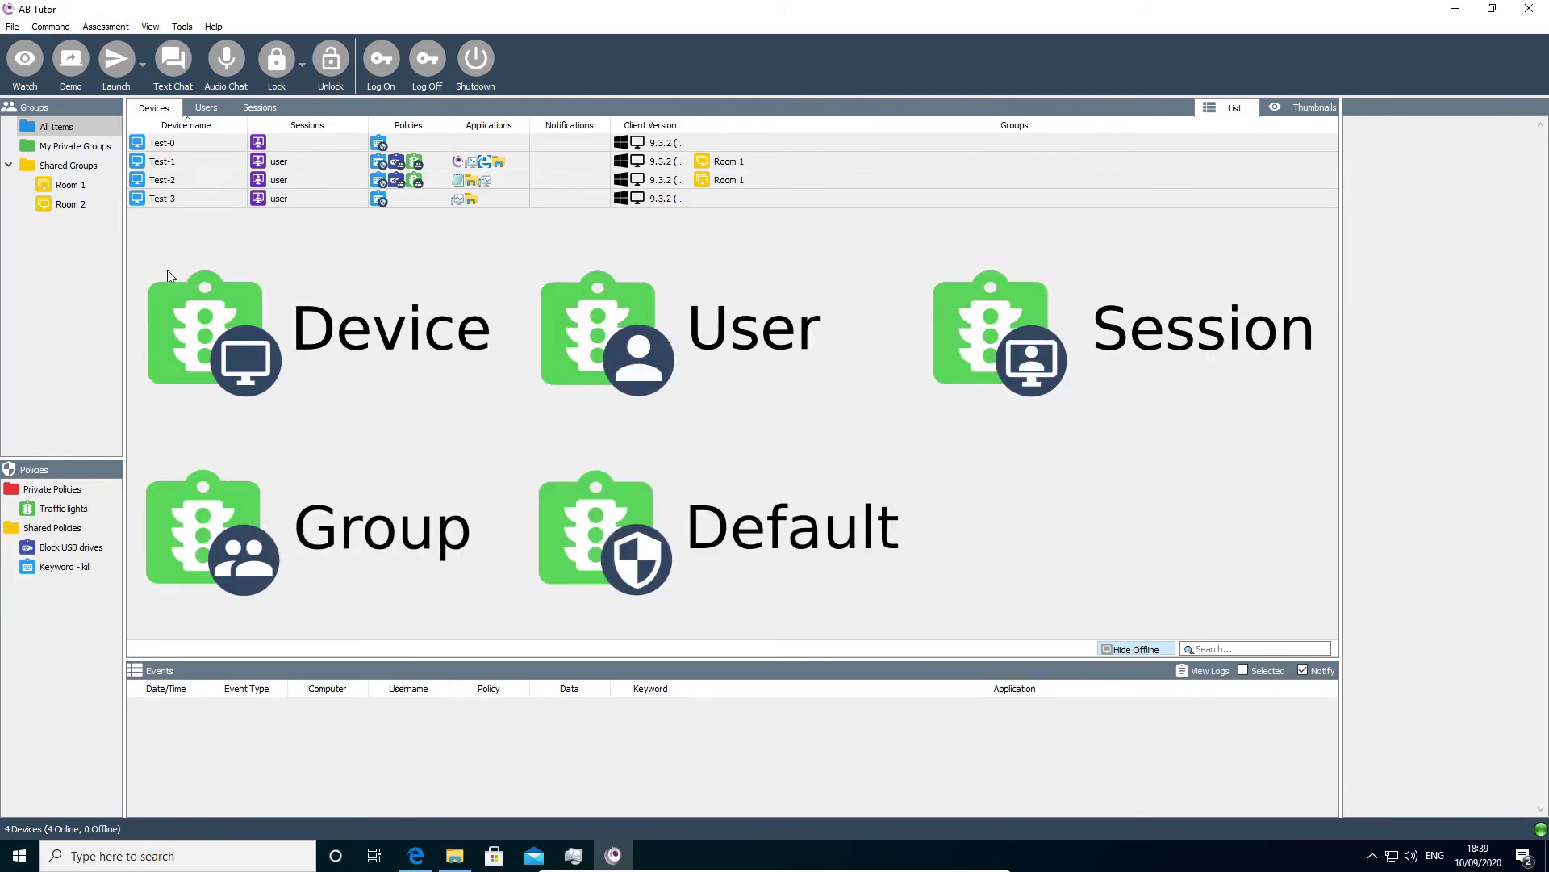
{"action": "mouse_move", "coordinate": [379, 221]}
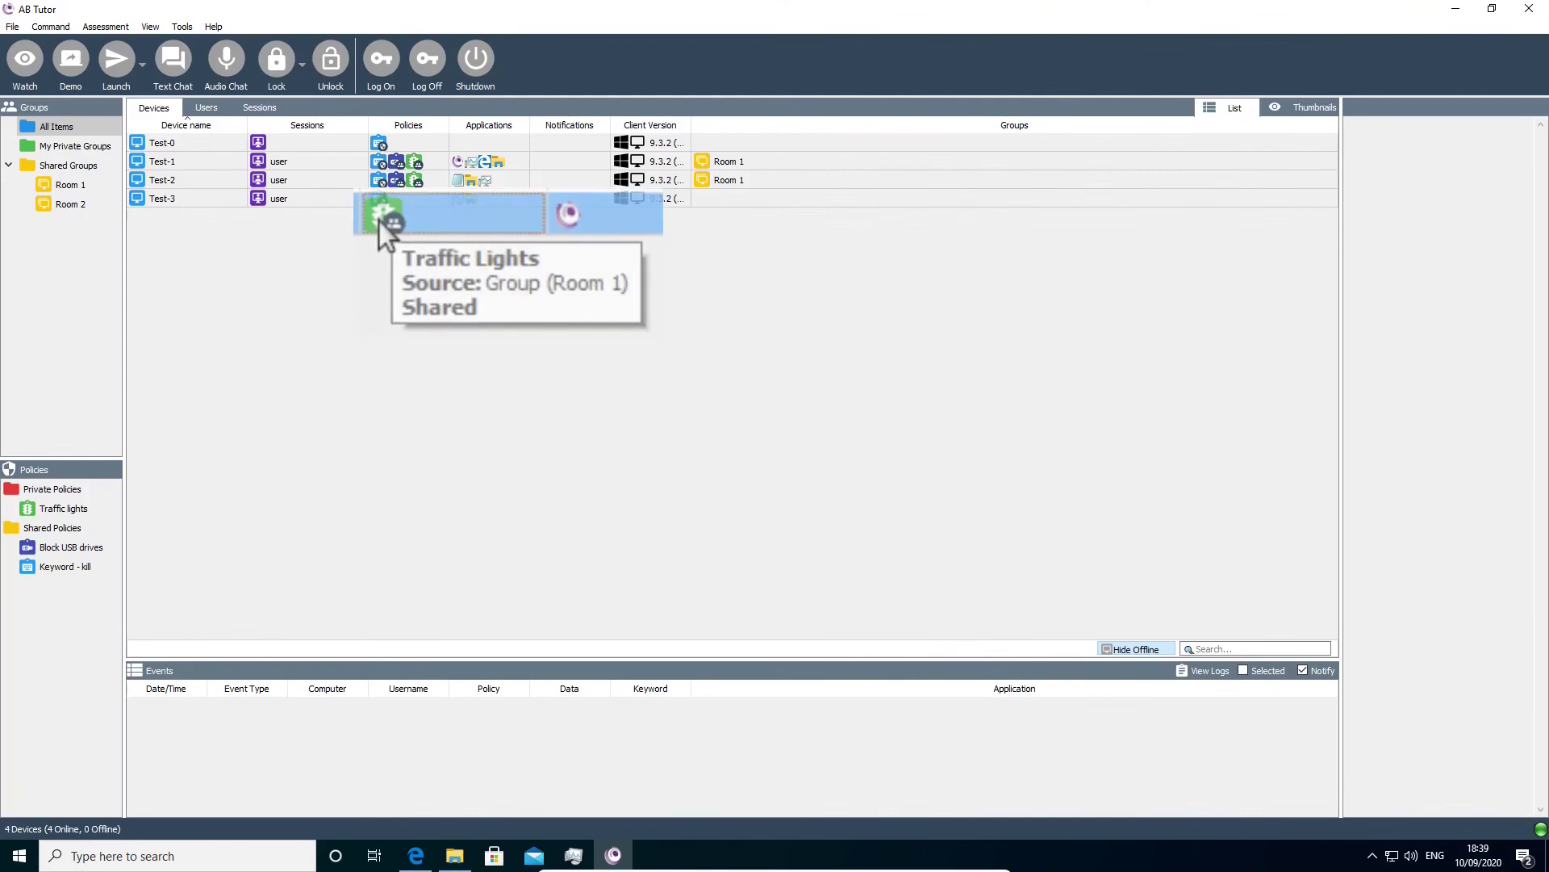